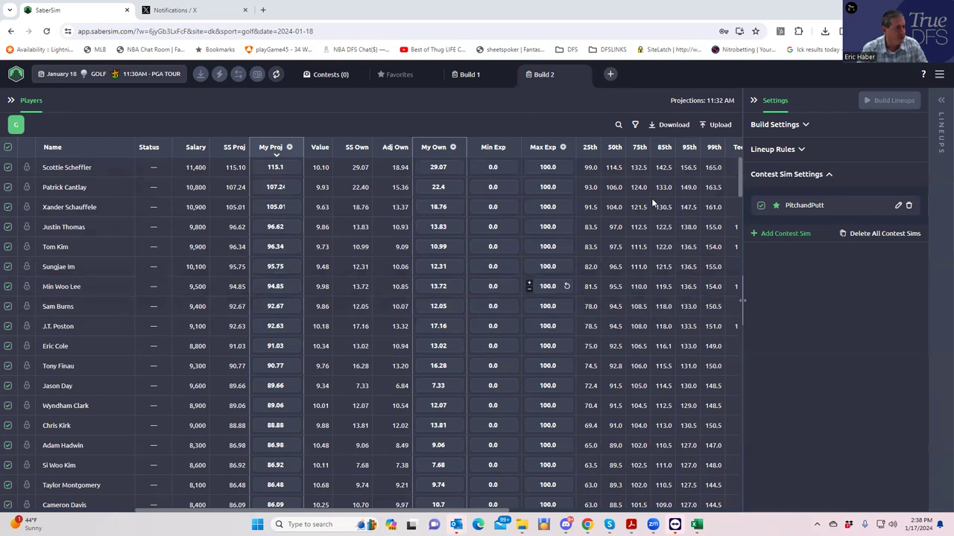
# Step: Upload PGADK_Sim from the Dropbox DFSSheets > KrugPGA folder as custom player data and save it without creating a projections source
pyautogui.click(717, 125)
pyautogui.click(607, 137)
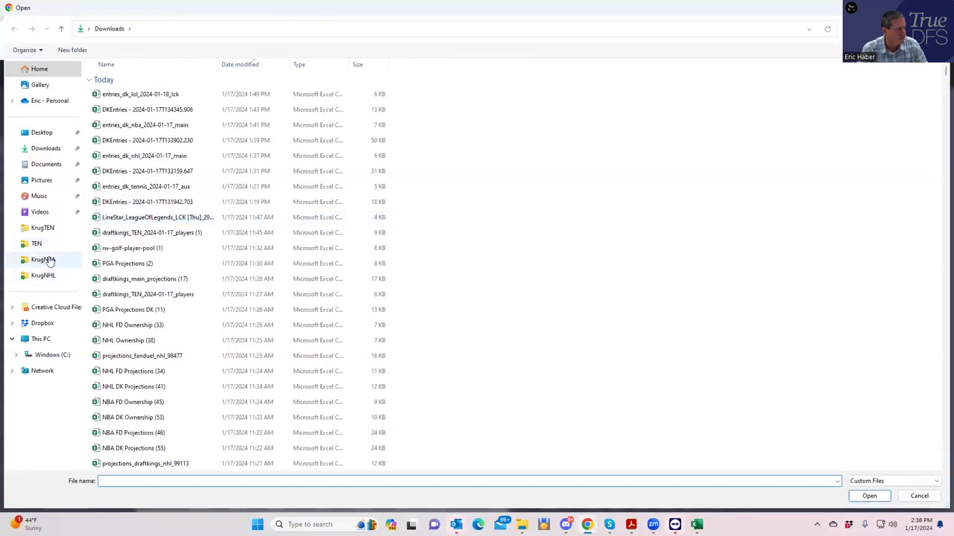
pyautogui.click(49, 263)
pyautogui.click(138, 30)
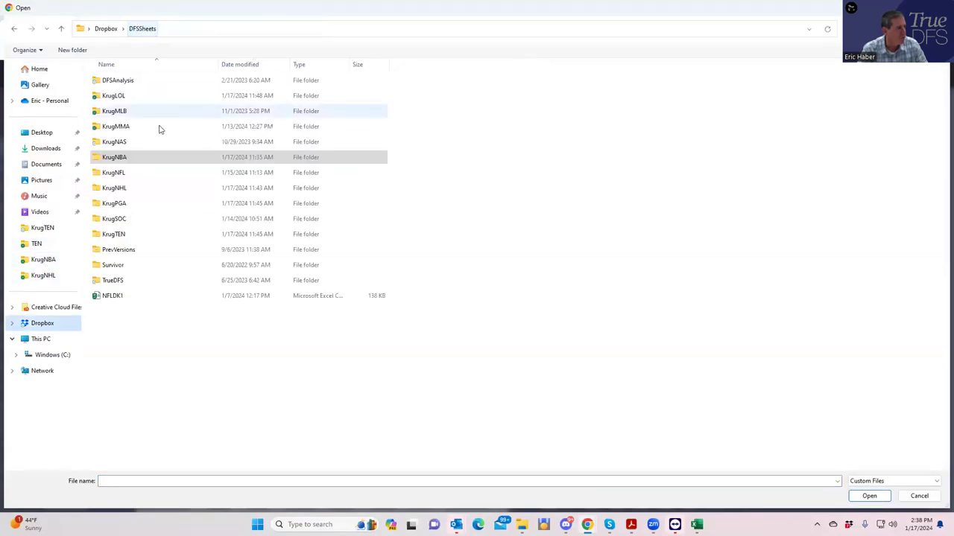
pyautogui.doubleClick(127, 203)
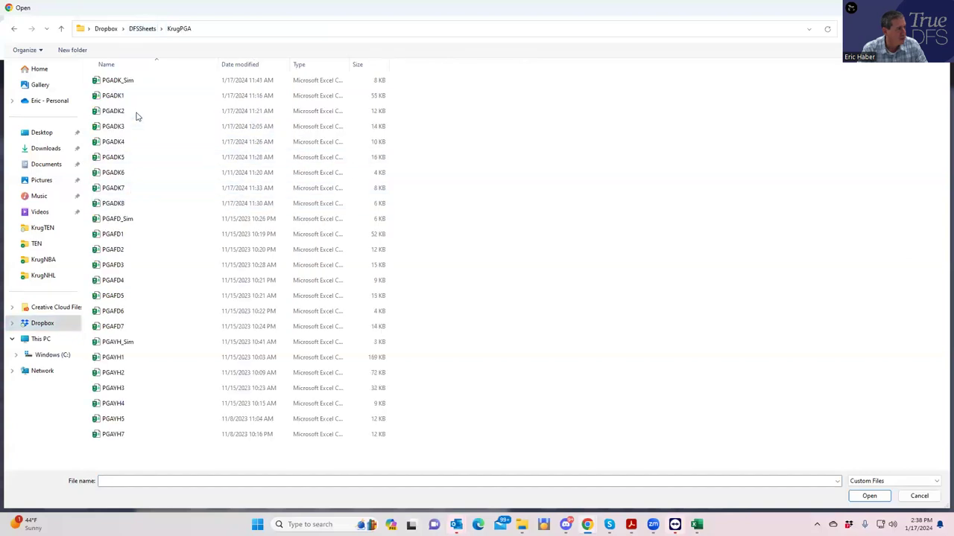
pyautogui.click(131, 83)
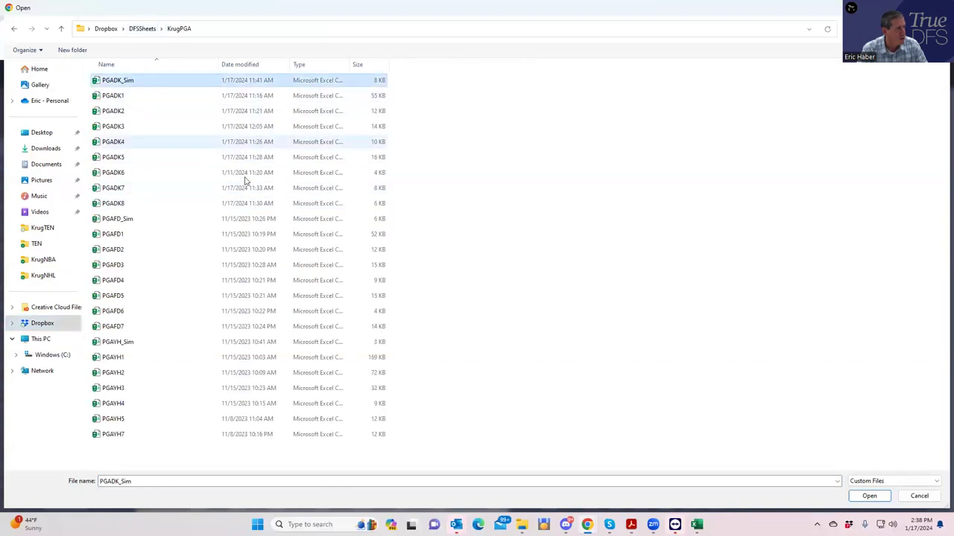
pyautogui.click(868, 495)
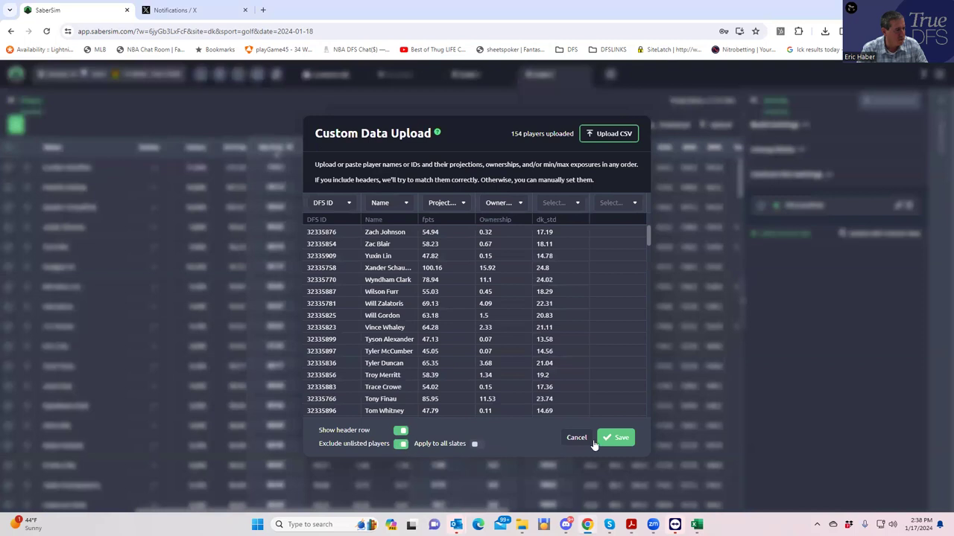
pyautogui.click(615, 440)
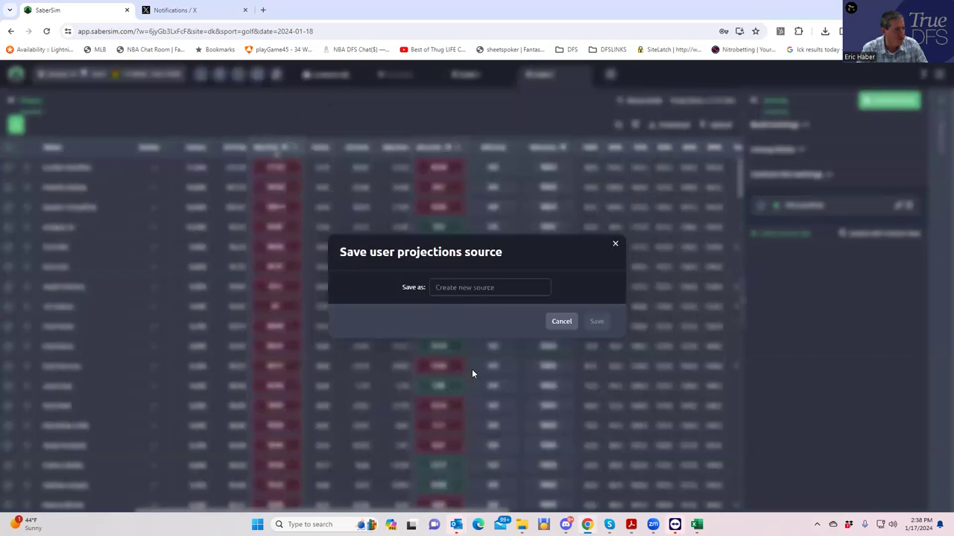
pyautogui.click(565, 330)
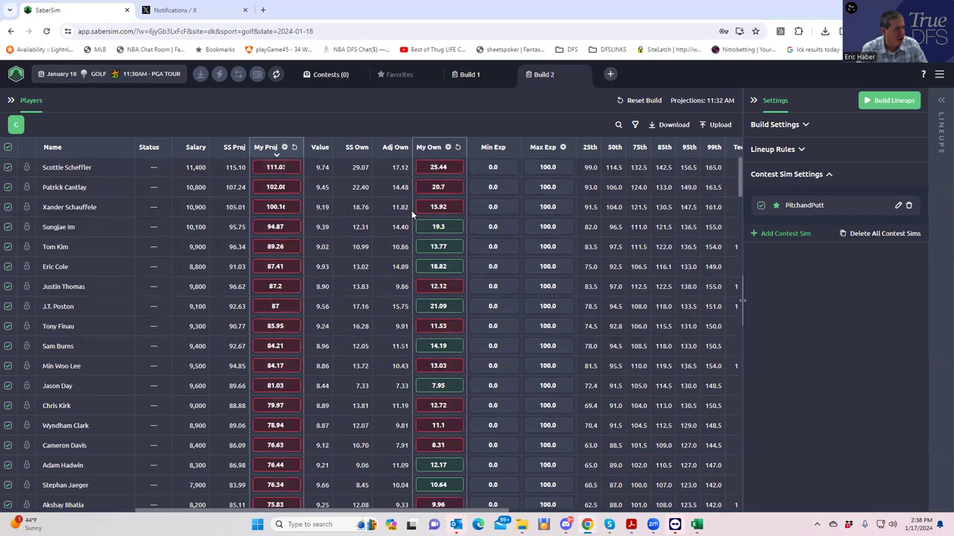
# Step: Switch to the PGADK_Proj workbook in Excel, maximize it and review the golfers' names, salaries and fpts projections
pyautogui.moveTo(698, 523)
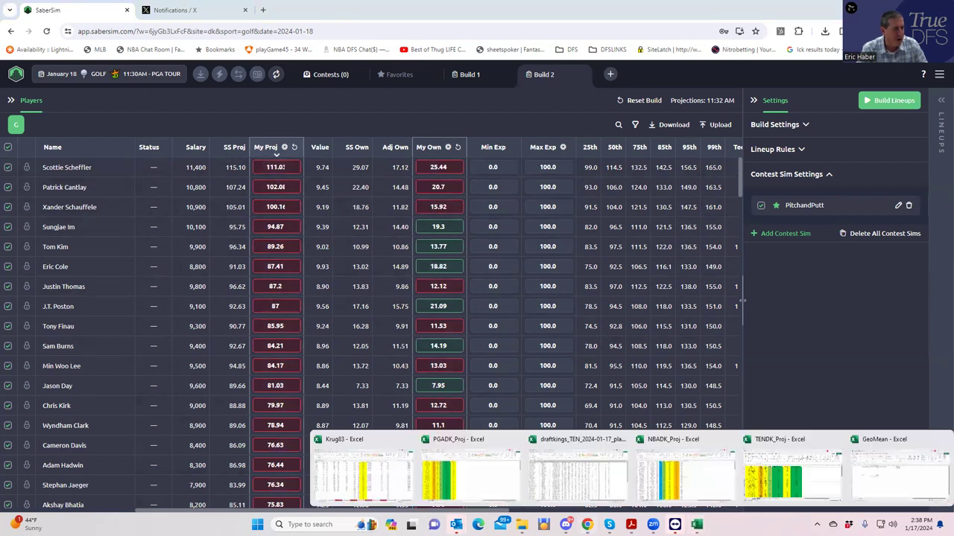
pyautogui.click(493, 492)
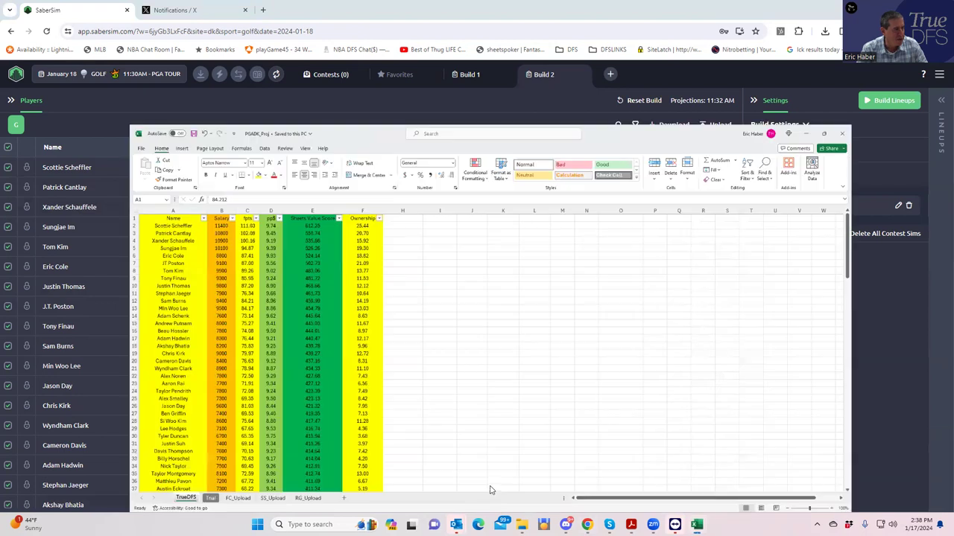
pyautogui.press('super+Up')
pyautogui.click(74, 134)
pyautogui.click(119, 134)
pyautogui.click(151, 134)
pyautogui.click(156, 184)
pyautogui.click(161, 215)
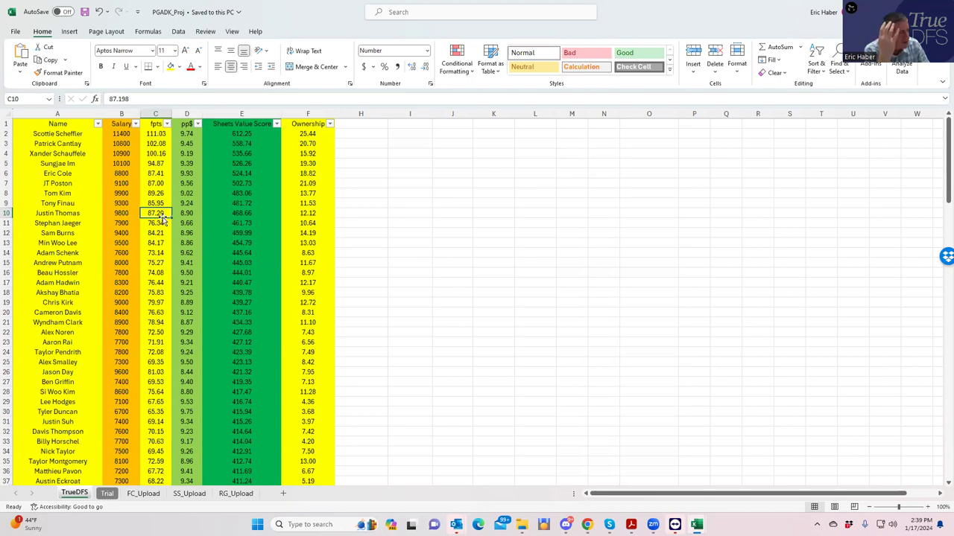
# Step: Examine the Ownership column of the TrueDFS sheet from the first golfer through the last
pyautogui.click(297, 135)
pyautogui.moveTo(297, 139)
pyautogui.mouseDown()
pyautogui.moveTo(308, 367)
pyautogui.moveTo(311, 134)
pyautogui.mouseUp()
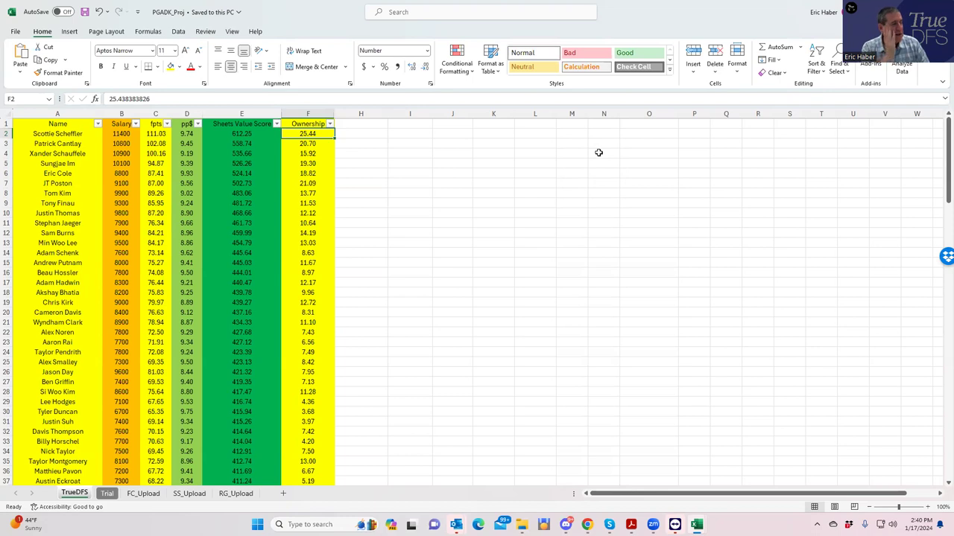
pyautogui.moveTo(307, 133); pyautogui.dragTo(316, 450)
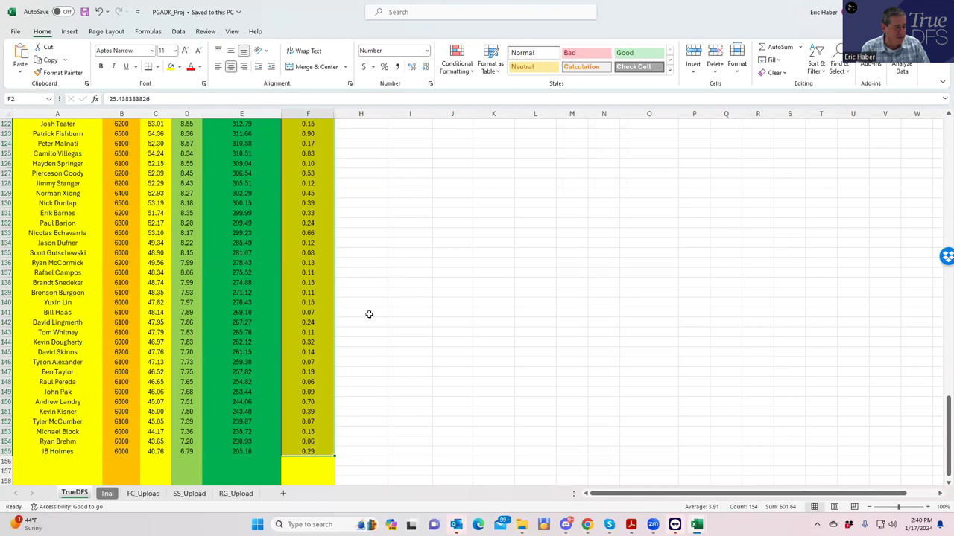
pyautogui.moveTo(947, 418); pyautogui.dragTo(947, 126)
pyautogui.moveTo(309, 134); pyautogui.dragTo(305, 451)
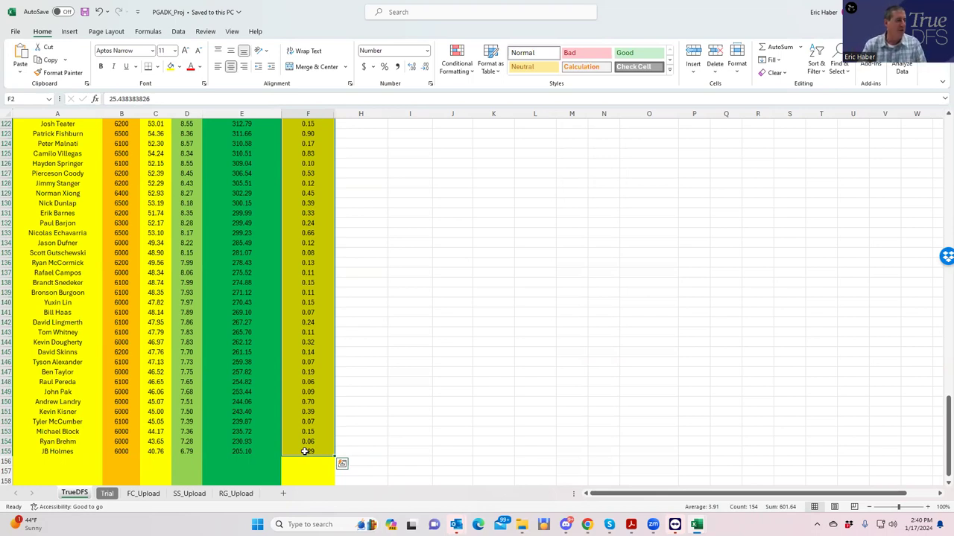
pyautogui.click(435, 253)
pyautogui.scroll(15, 435, 253)
pyautogui.scroll(20, 436, 252)
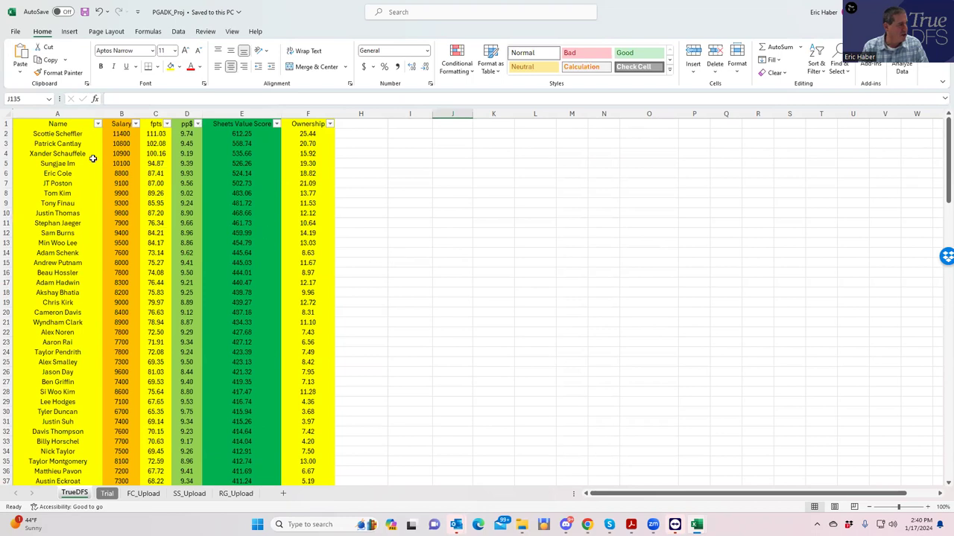
# Step: Examine Stephan Jaeger's salary, Sheets Value Score and ownership in the player table
pyautogui.click(120, 223)
pyautogui.click(238, 223)
pyautogui.click(309, 223)
pyautogui.click(124, 241)
pyautogui.click(122, 221)
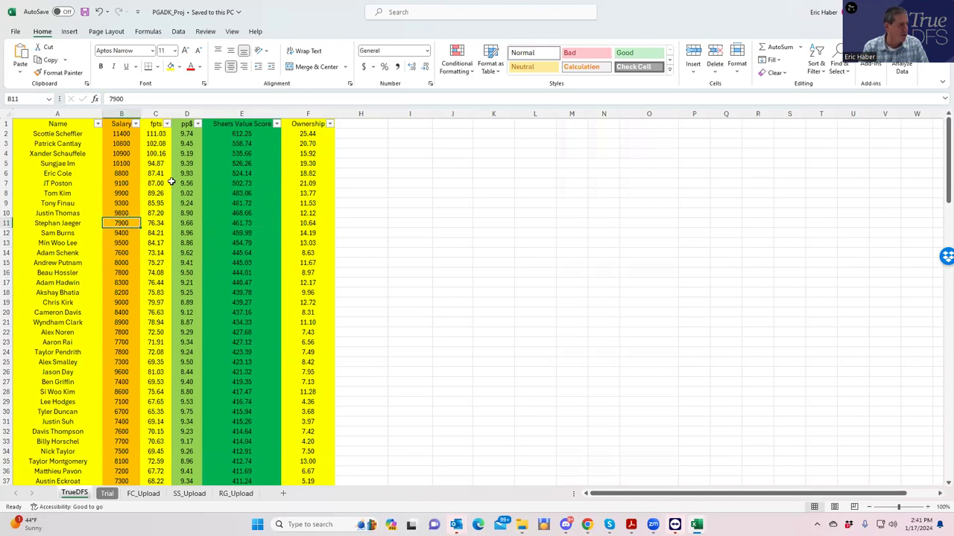
# Step: Sort the player table by pp$ from largest to smallest and select the top six golfers' names and salaries
pyautogui.click(198, 124)
pyautogui.click(151, 151)
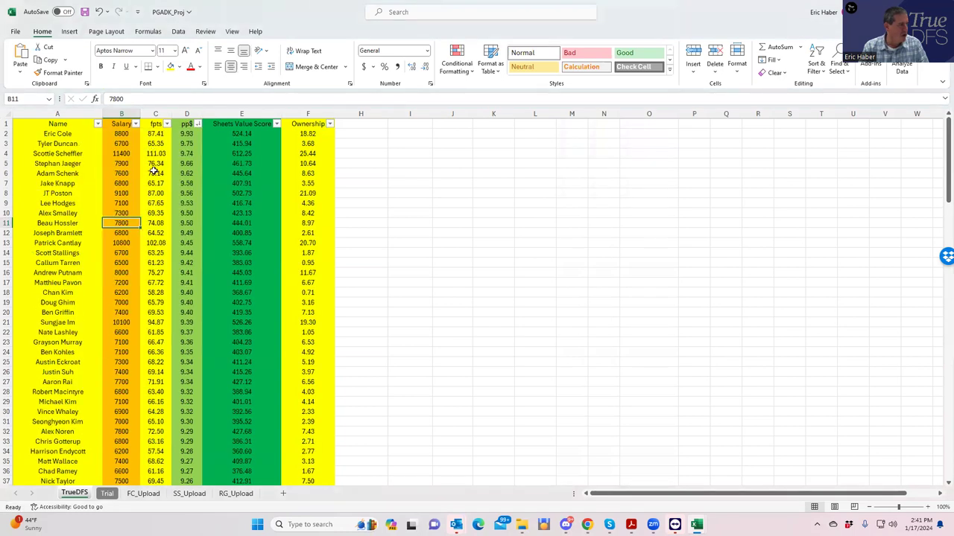
pyautogui.click(121, 136)
pyautogui.moveTo(64, 134); pyautogui.dragTo(116, 184)
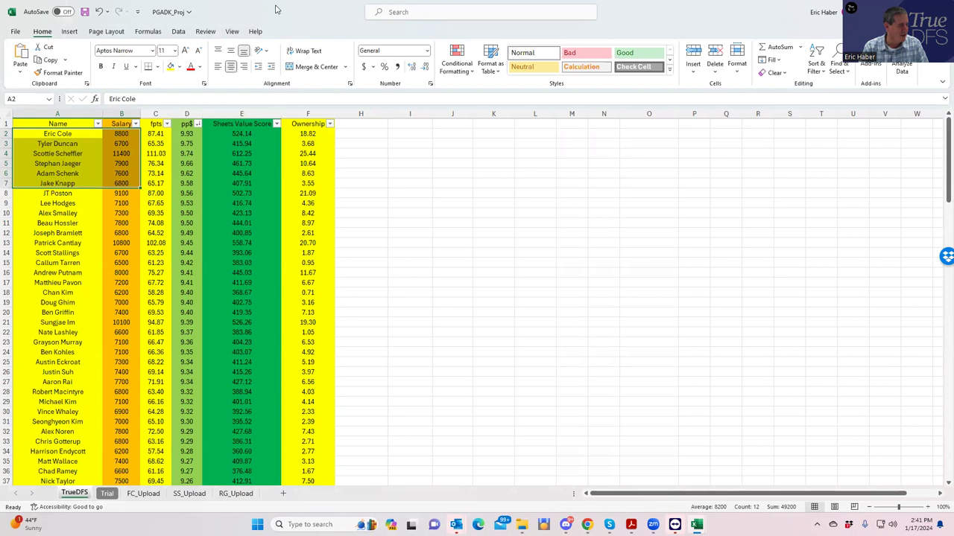
# Step: Switch to the browser, open DraftKings and start a new lineup for the PGA TOUR $25K Driver [Single Entry] golf contest
pyautogui.hotkey('alt', 'Tab')
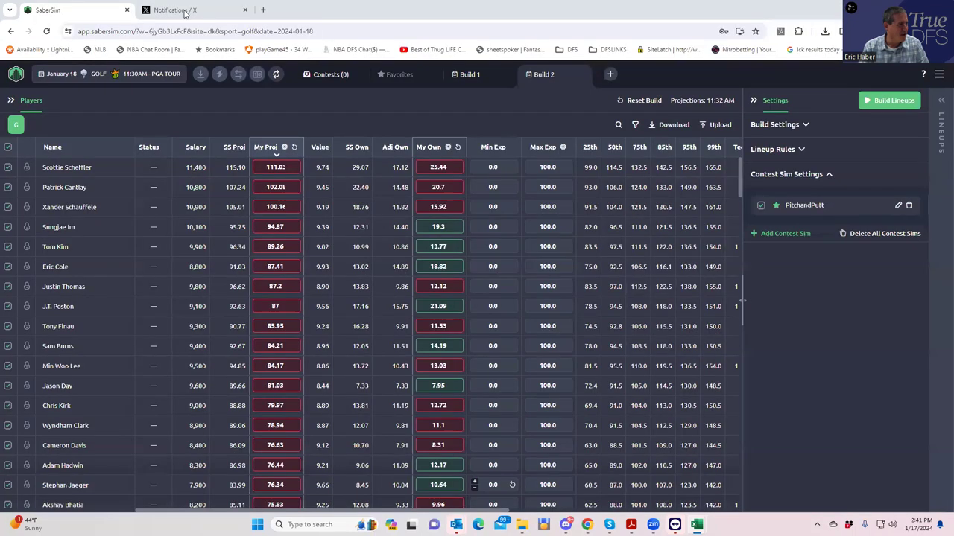
pyautogui.click(187, 12)
pyautogui.click(202, 30)
pyautogui.write('dr')
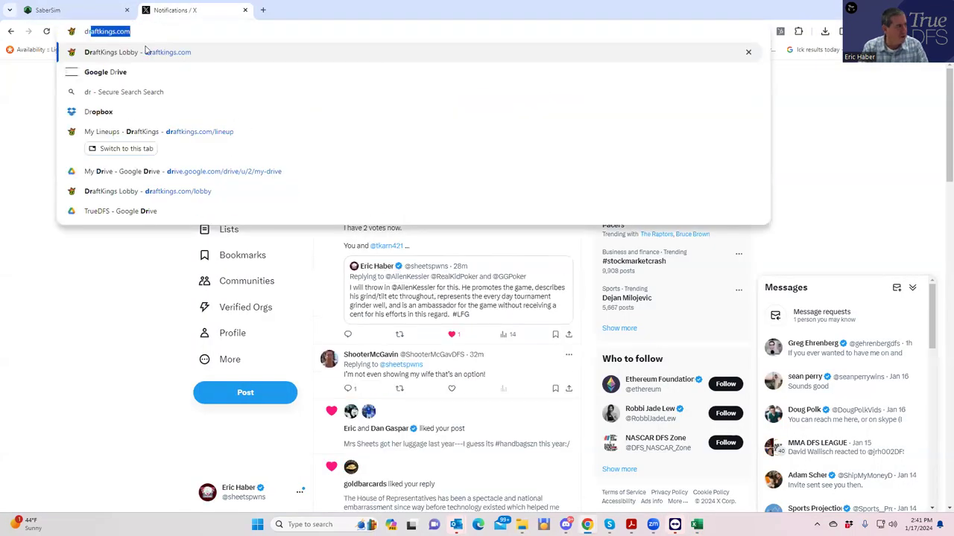
pyautogui.press('Return')
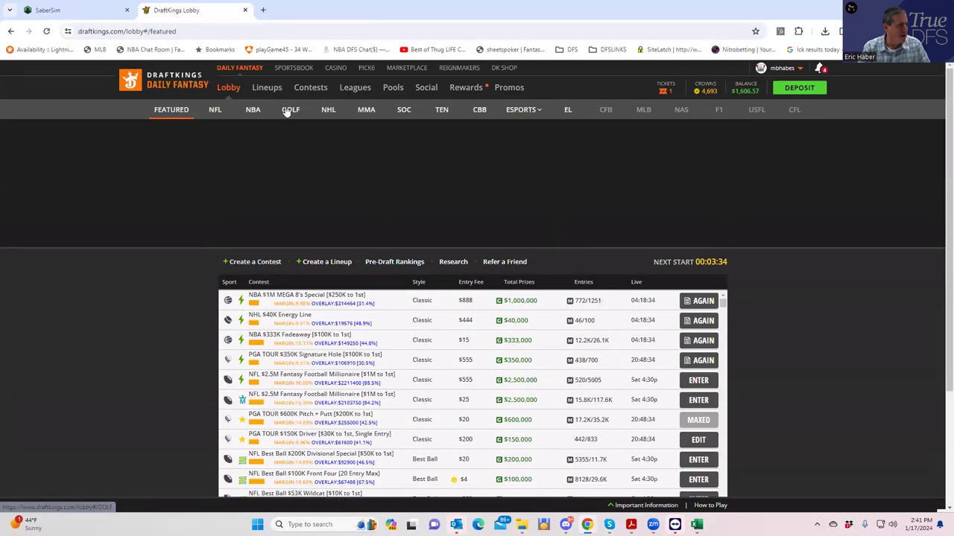
pyautogui.click(289, 111)
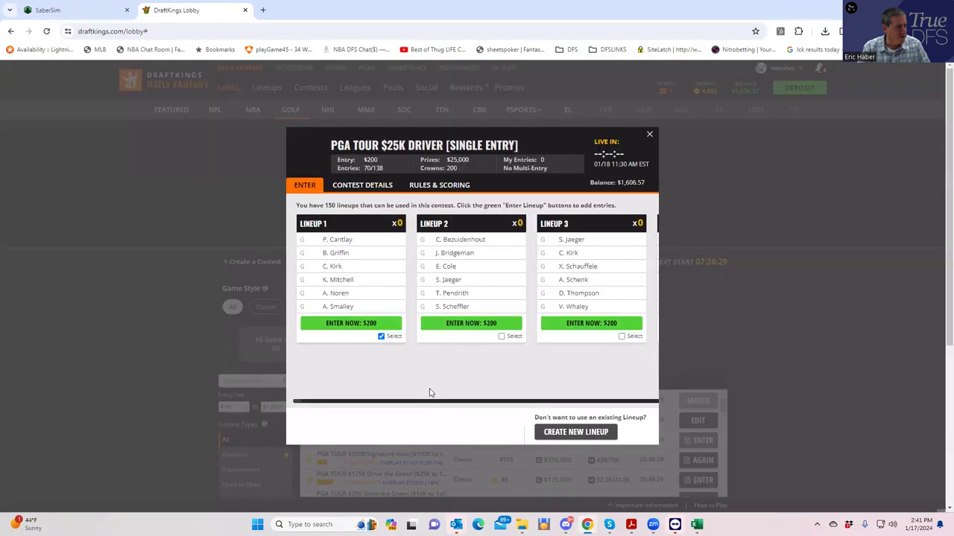
pyautogui.click(564, 432)
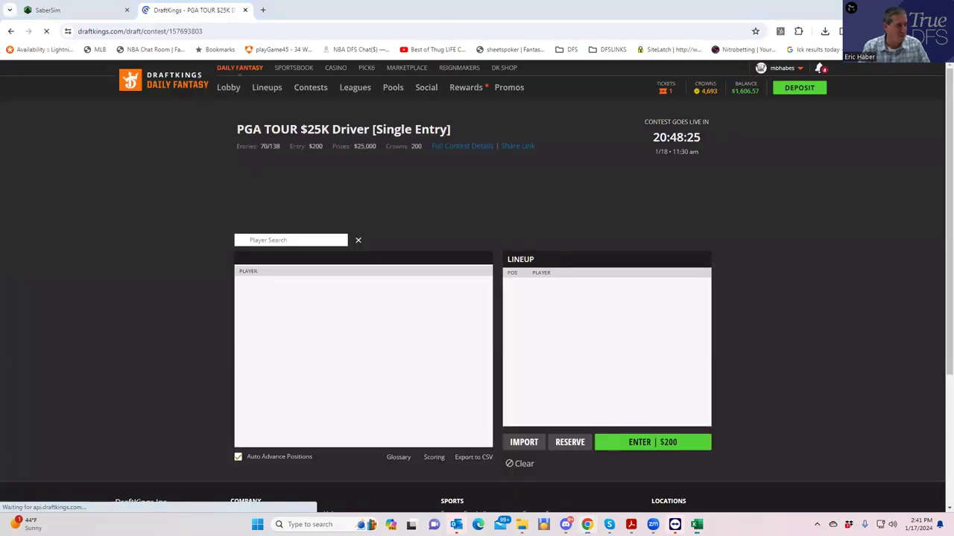
# Step: Place the PGADK_Proj spreadsheet window beside the lineup builder and add E. Cole to the contest lineup
pyautogui.hotkey('alt', 'Tab')
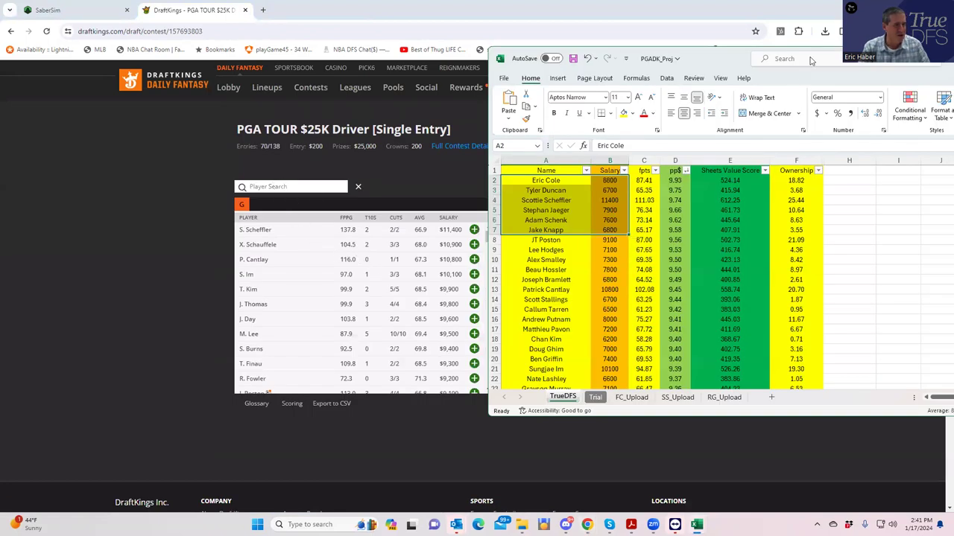
pyautogui.moveTo(488, 223); pyautogui.dragTo(852, 223)
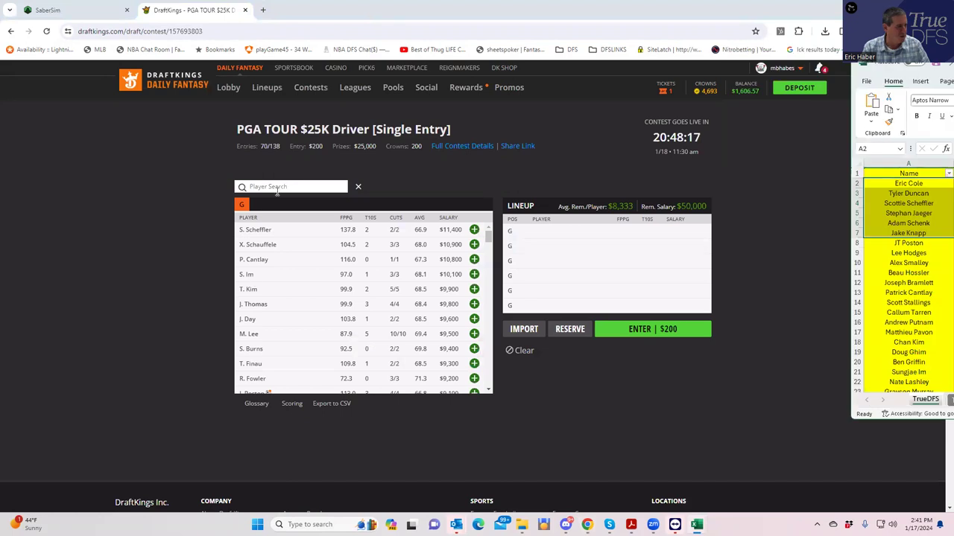
pyautogui.click(279, 186)
pyautogui.write('cole')
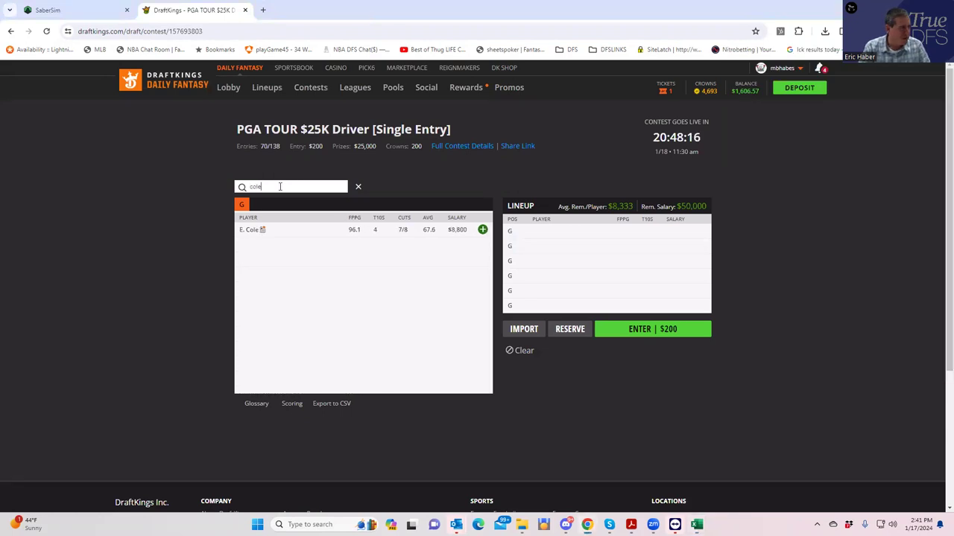
pyautogui.click(482, 229)
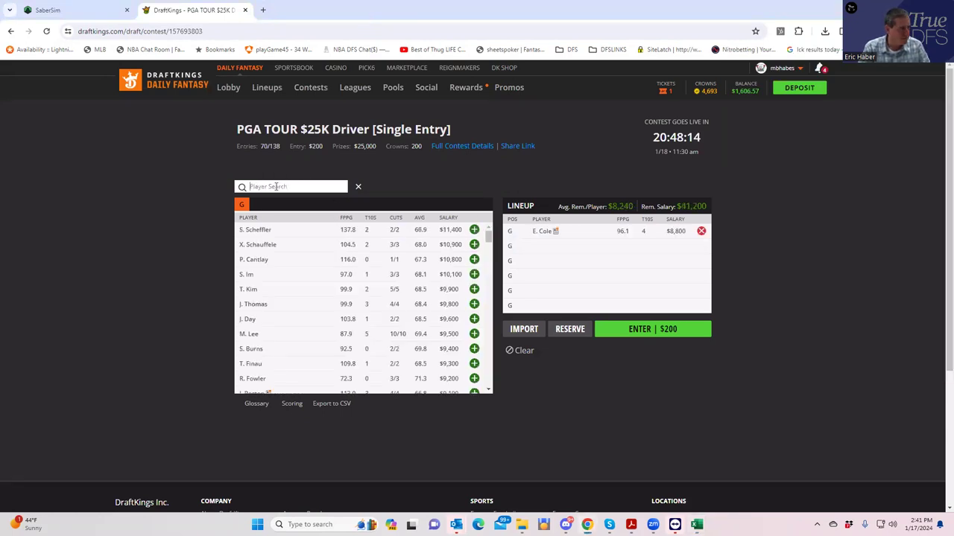
# Step: Find T. Duncan and S. Scheffler with the player search and add both to the lineup
pyautogui.click(277, 186)
pyautogui.write('dunca')
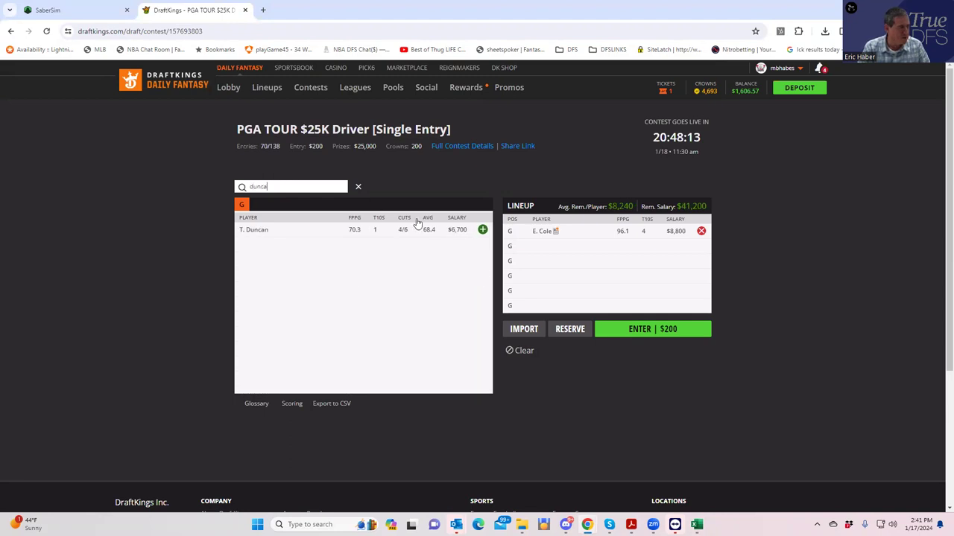
pyautogui.click(482, 230)
pyautogui.click(272, 186)
pyautogui.write('sche')
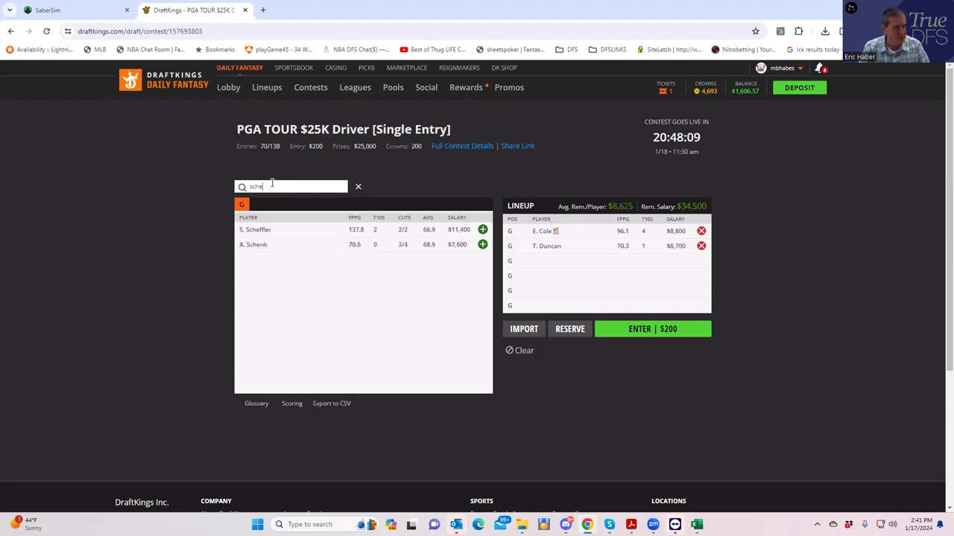
pyautogui.click(482, 230)
# Step: Find S. Jaeger and A. Schenk, the next golfers in the spreadsheet, and add both to the lineup
pyautogui.hotkey('alt', 'Tab')
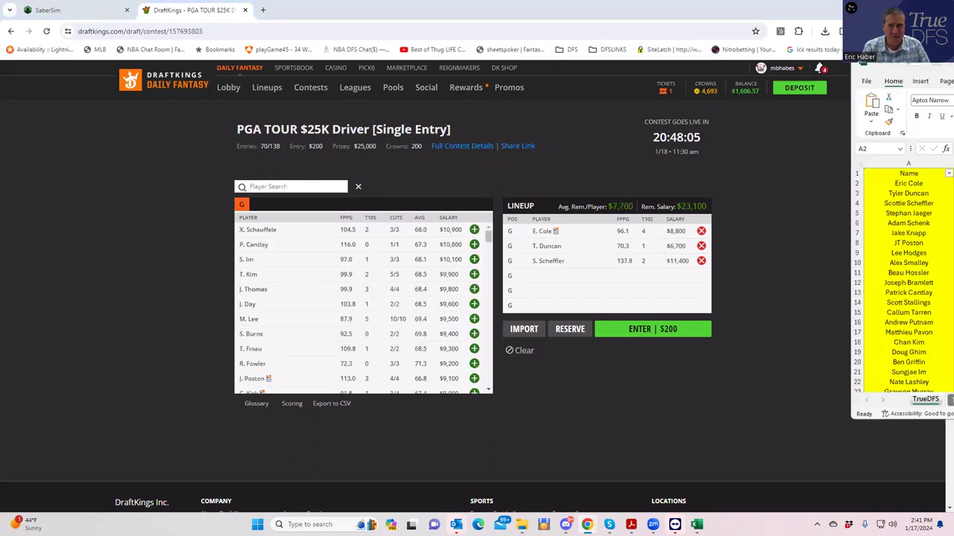
pyautogui.hotkey('alt', 'Tab')
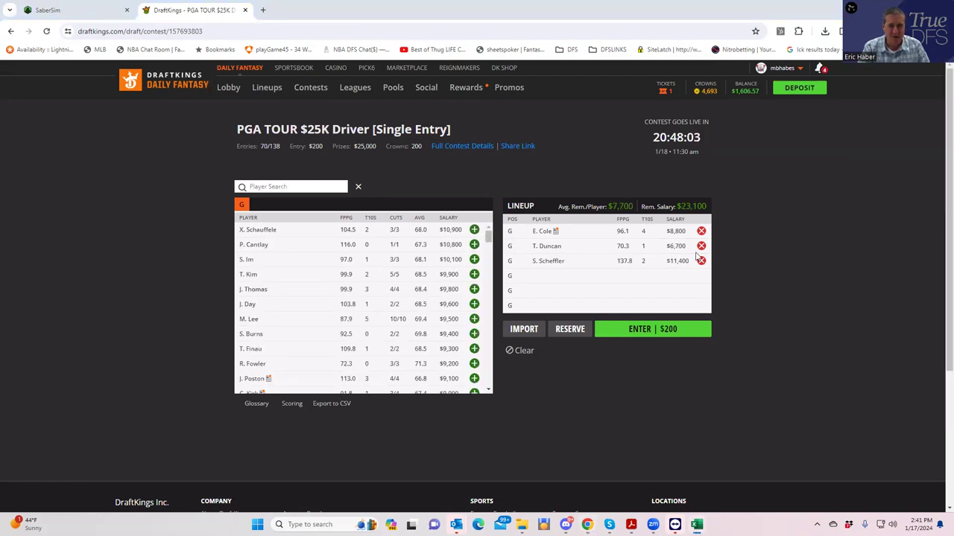
pyautogui.click(272, 186)
pyautogui.write('jae')
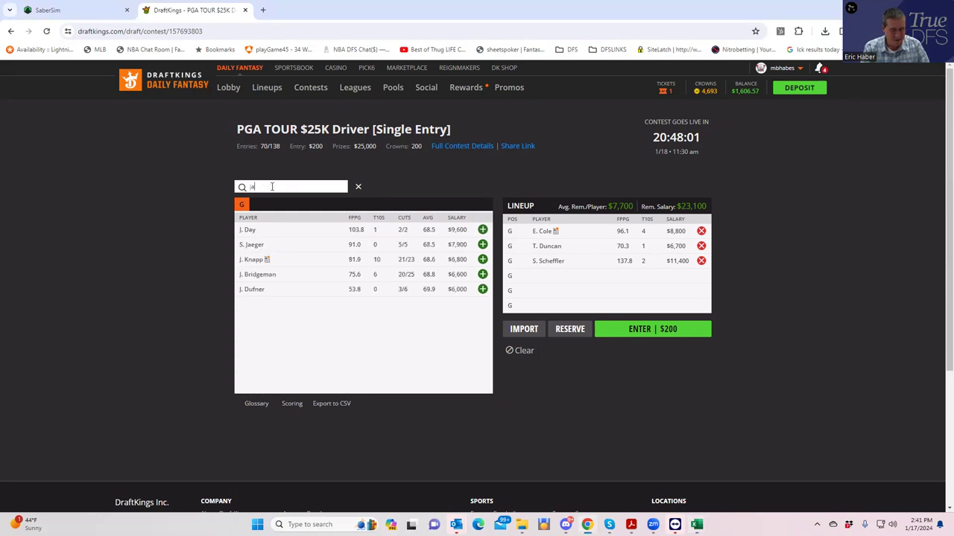
pyautogui.click(482, 230)
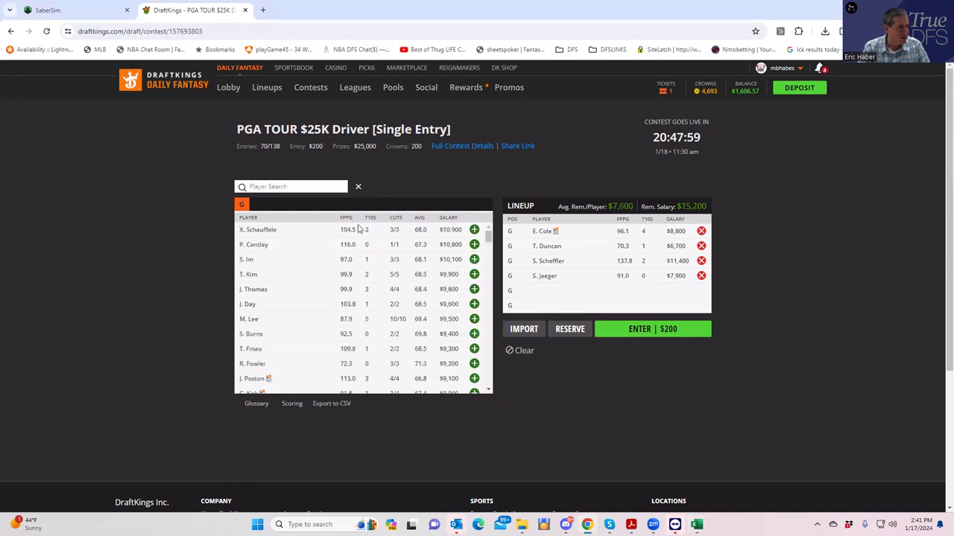
pyautogui.click(292, 185)
pyautogui.write('sche')
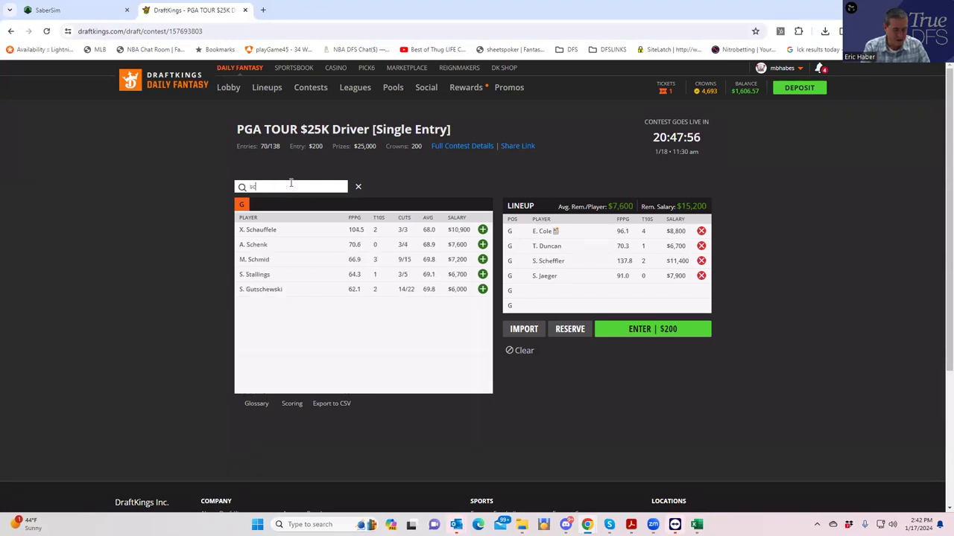
pyautogui.click(483, 229)
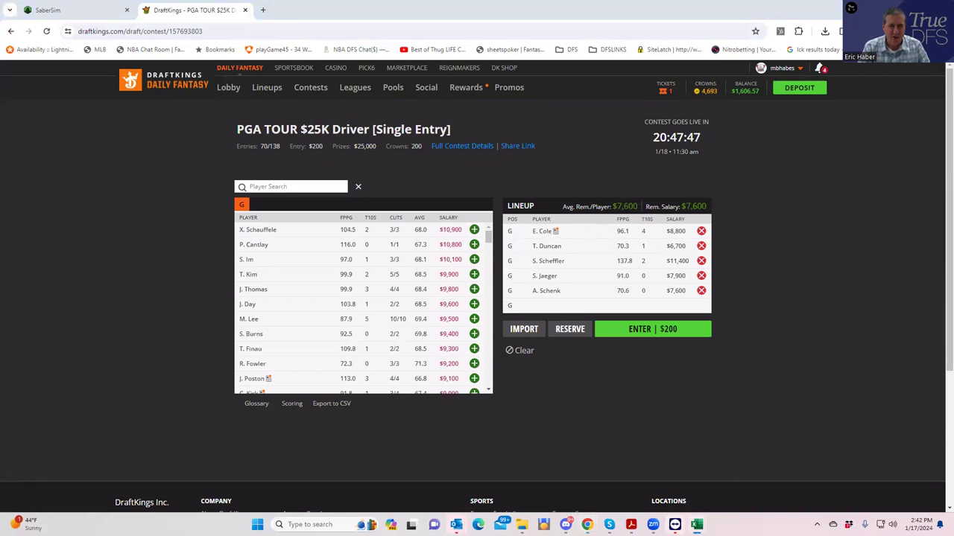
# Step: Compare the salaries and projected points of Jake Knapp and Alex Smalley in the spreadsheet and add A. Smalley to the DraftKings lineup
pyautogui.hotkey('alt', 'Tab')
pyautogui.moveTo(950, 87); pyautogui.dragTo(463, 44)
pyautogui.click(439, 215)
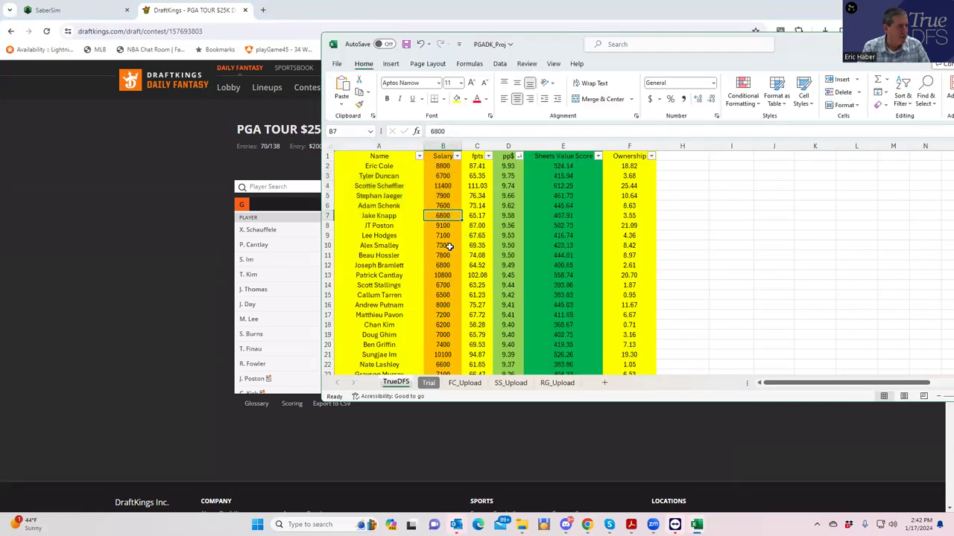
pyautogui.click(476, 218)
pyautogui.click(443, 215)
pyautogui.click(441, 246)
pyautogui.click(477, 246)
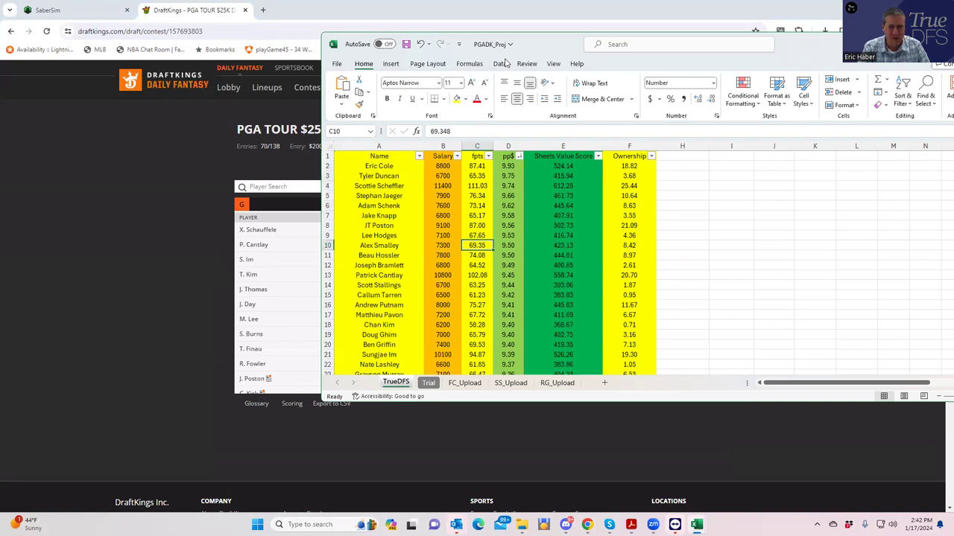
pyautogui.click(296, 184)
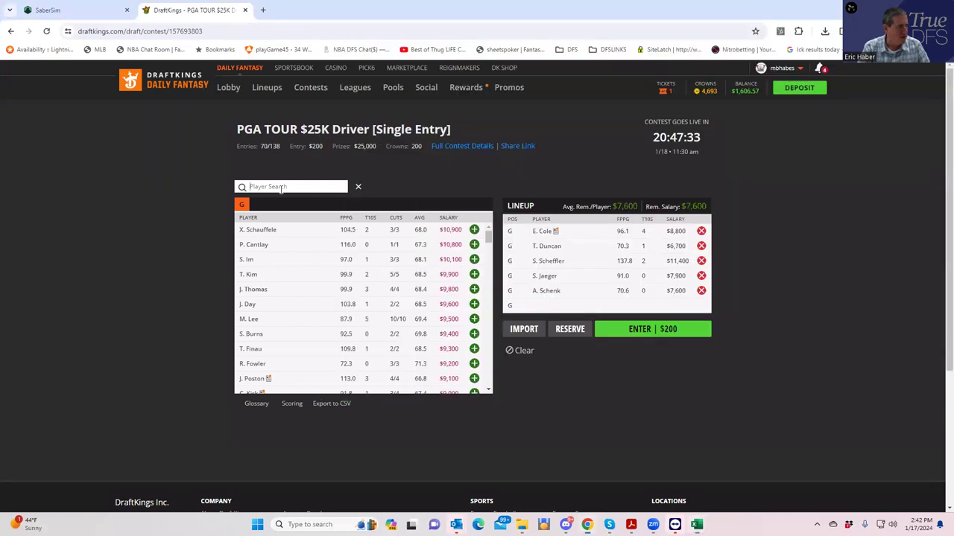
pyautogui.write('small')
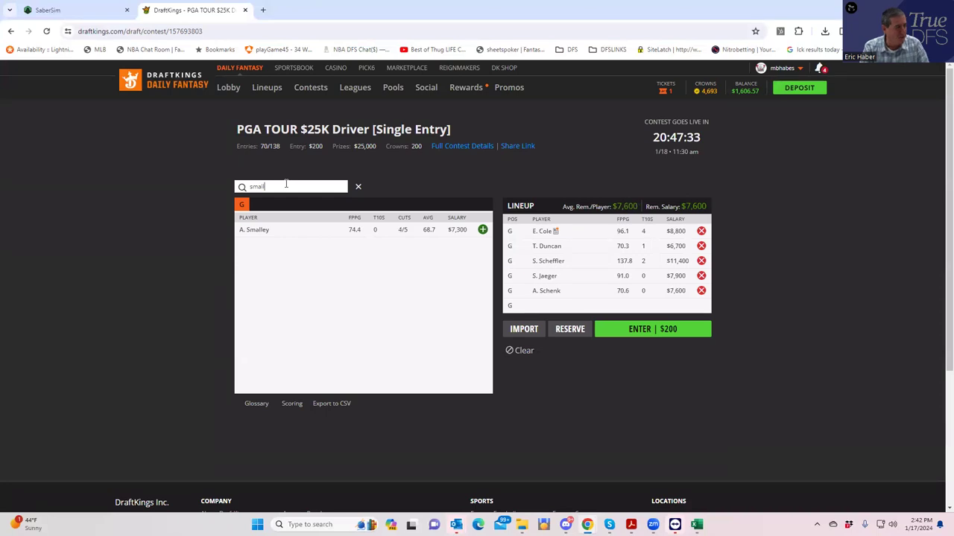
pyautogui.click(482, 230)
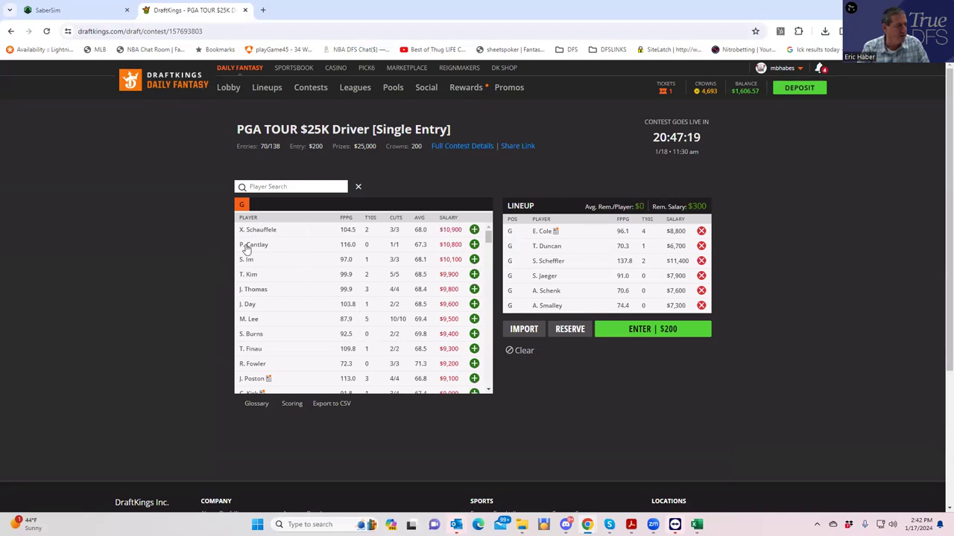
# Step: Switch to SaberSim, add a third build and return to Build 2
pyautogui.click(75, 10)
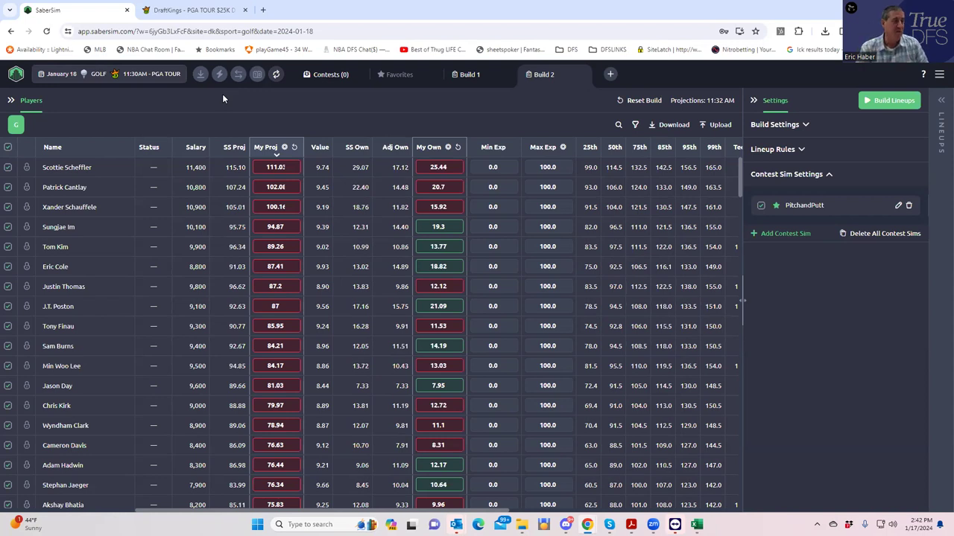
pyautogui.click(610, 74)
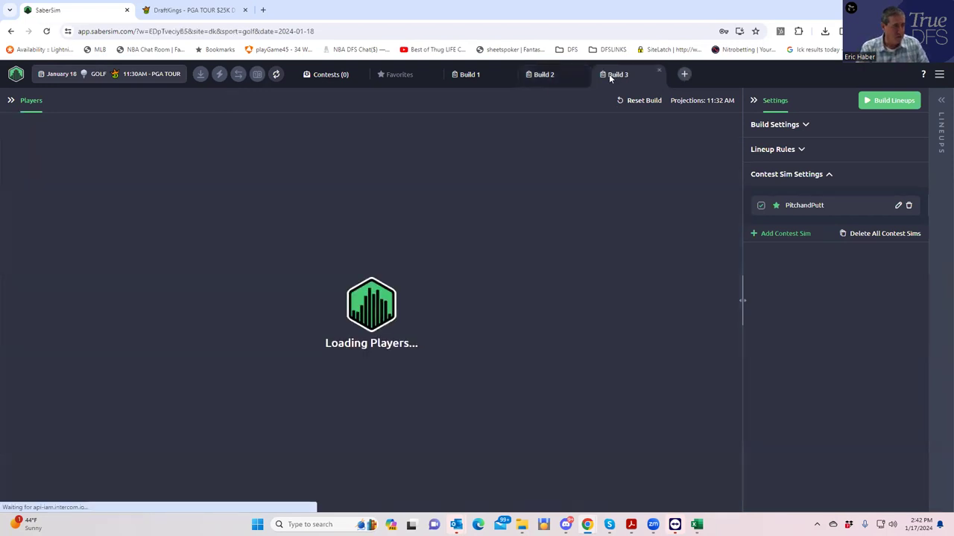
pyautogui.click(546, 79)
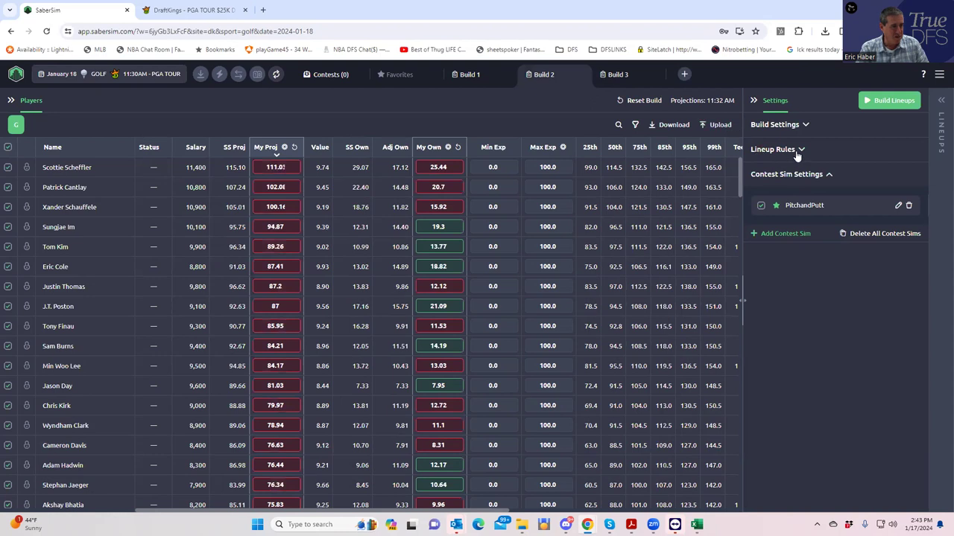
# Step: Set Build 2 to a 150-max entry limit and 150 lineups, and build the lineups
pyautogui.click(798, 125)
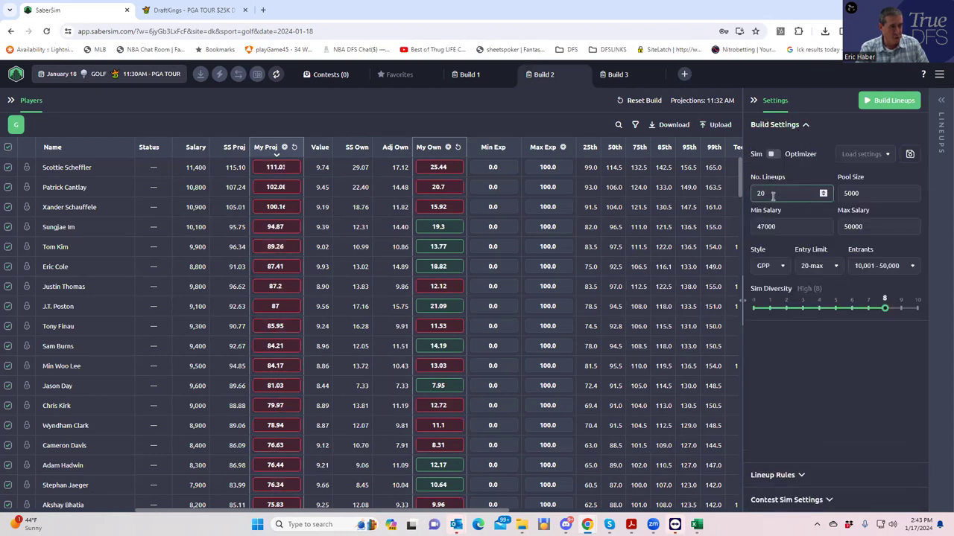
pyautogui.click(833, 268)
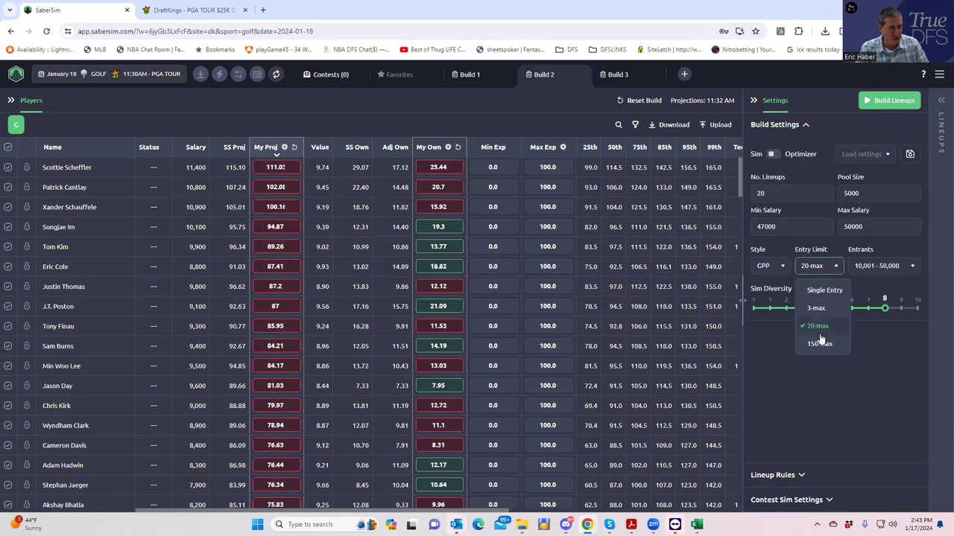
pyautogui.click(819, 344)
pyautogui.doubleClick(779, 193)
pyautogui.write('150')
pyautogui.click(819, 365)
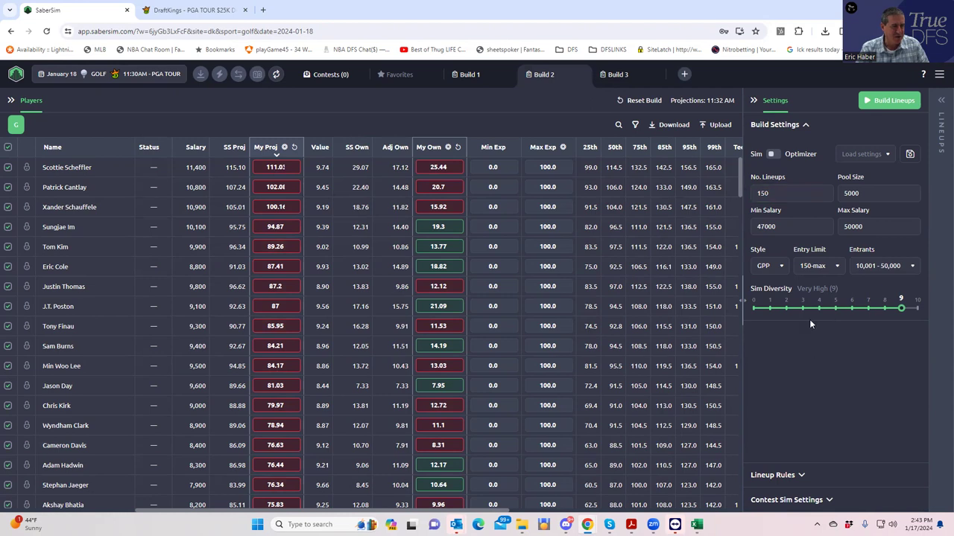
pyautogui.click(774, 194)
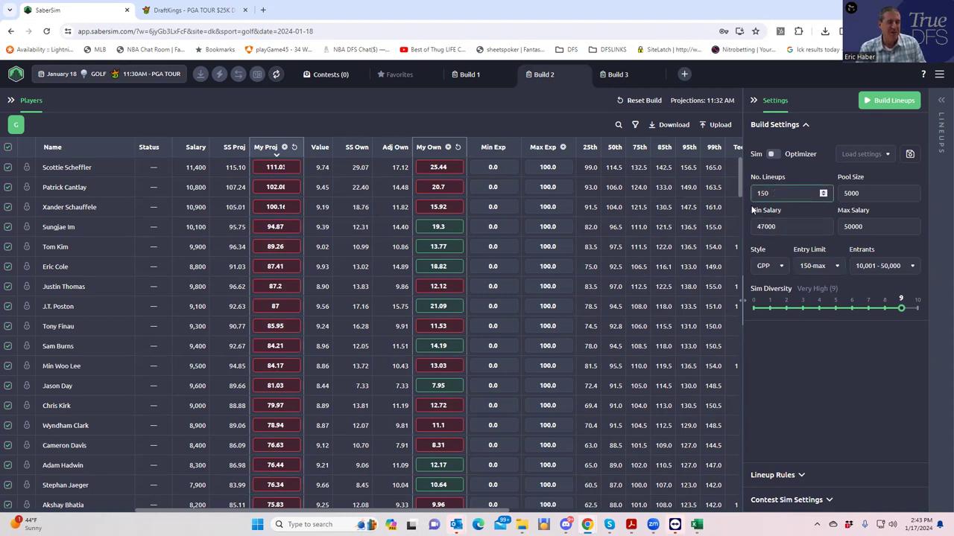
pyautogui.click(791, 269)
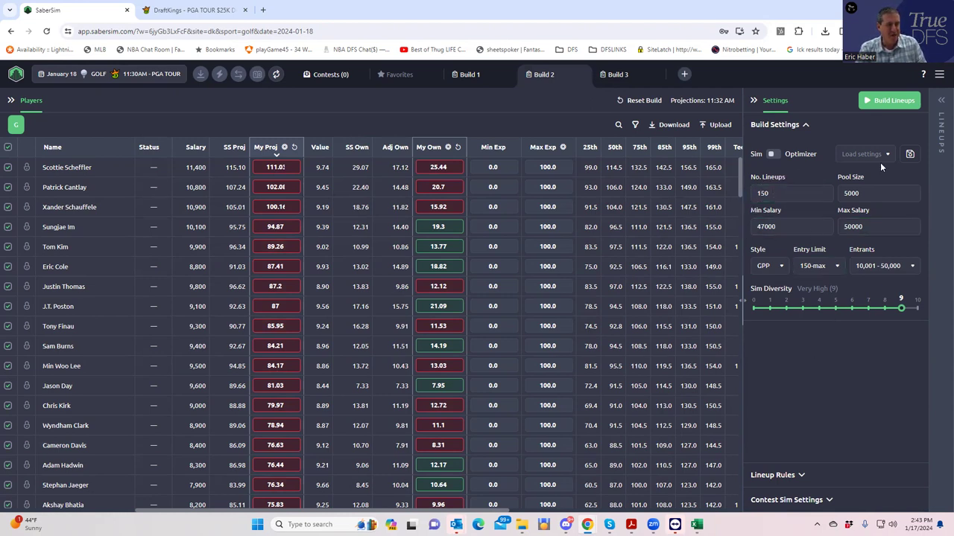
pyautogui.click(876, 103)
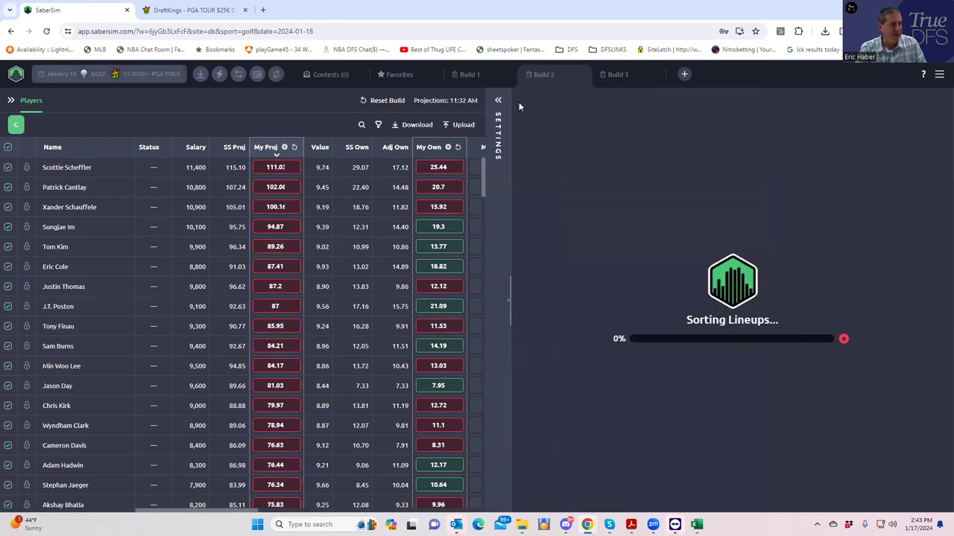
pyautogui.click(497, 102)
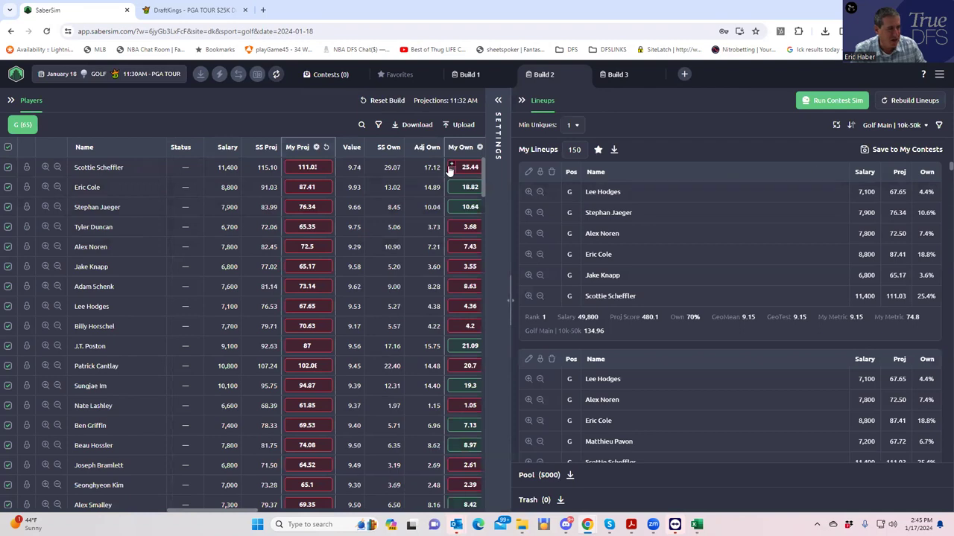
# Step: Examine the formula and weights behind the Golf Main | 10k-50k lineup sorting metric
pyautogui.click(916, 126)
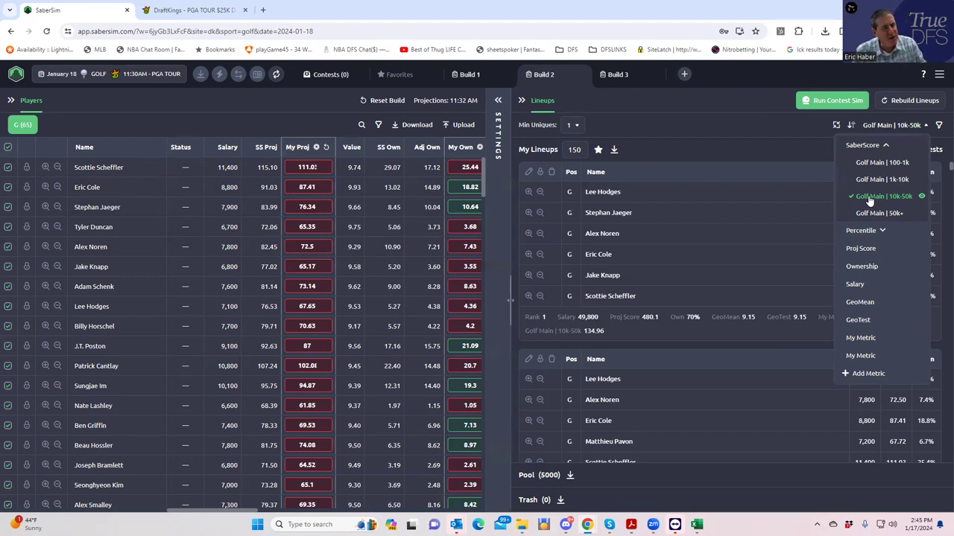
pyautogui.click(922, 197)
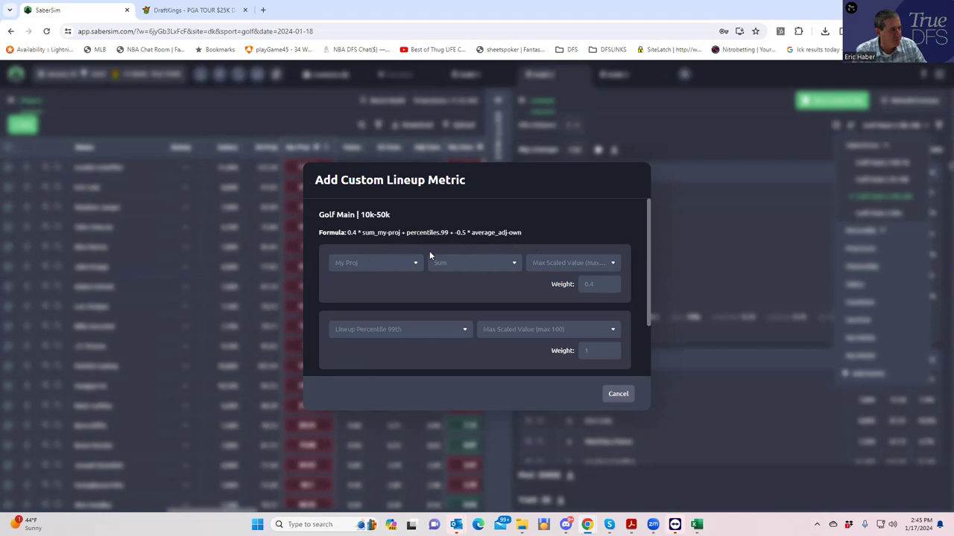
pyautogui.click(618, 395)
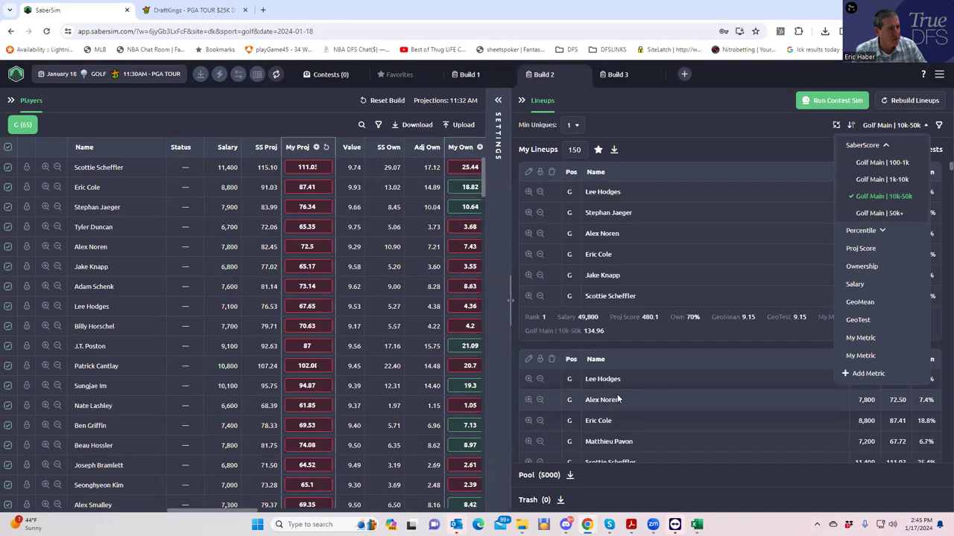
pyautogui.click(729, 145)
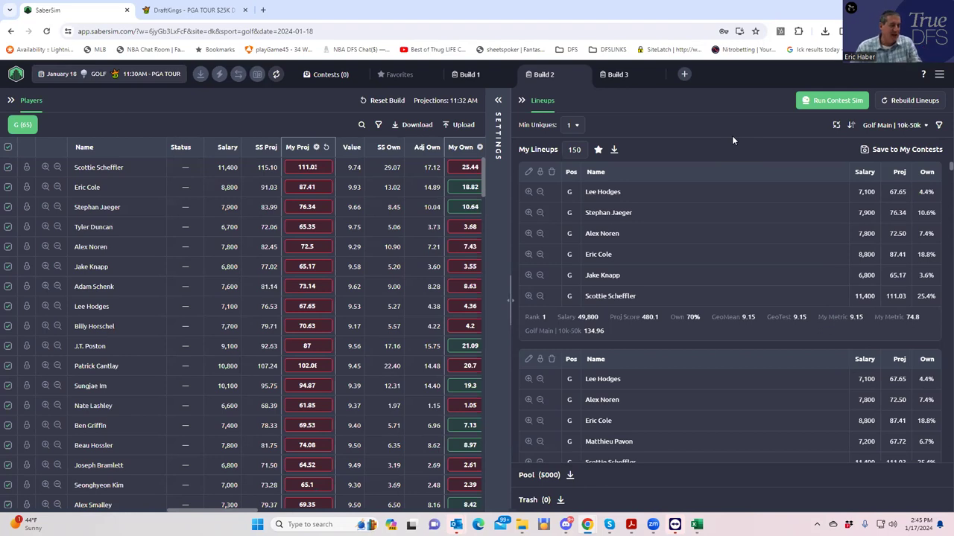
# Step: Compare player exposures with minimum uniques of 2, 3 and 4, and settle on 3 for the built lineups
pyautogui.moveTo(511, 301); pyautogui.dragTo(699, 289)
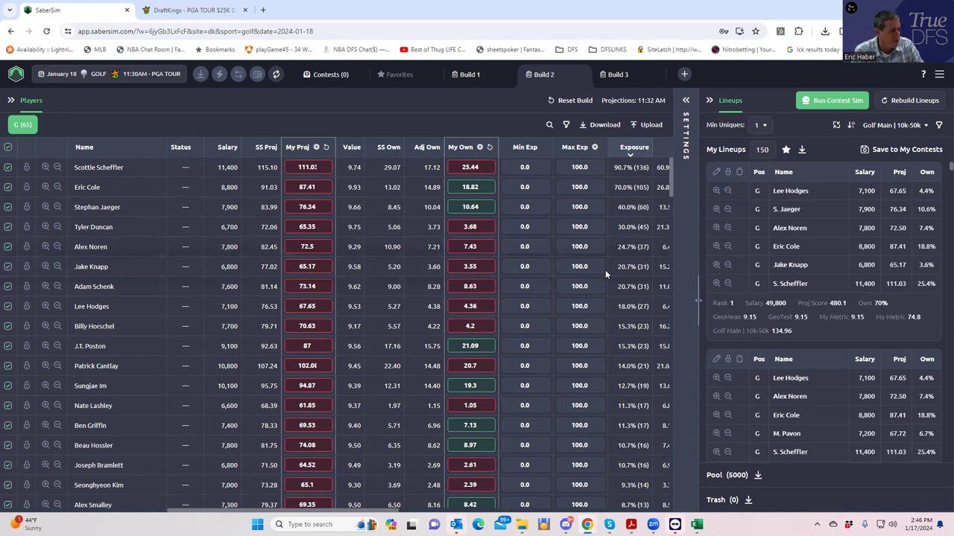
pyautogui.moveTo(375, 511); pyautogui.dragTo(417, 511)
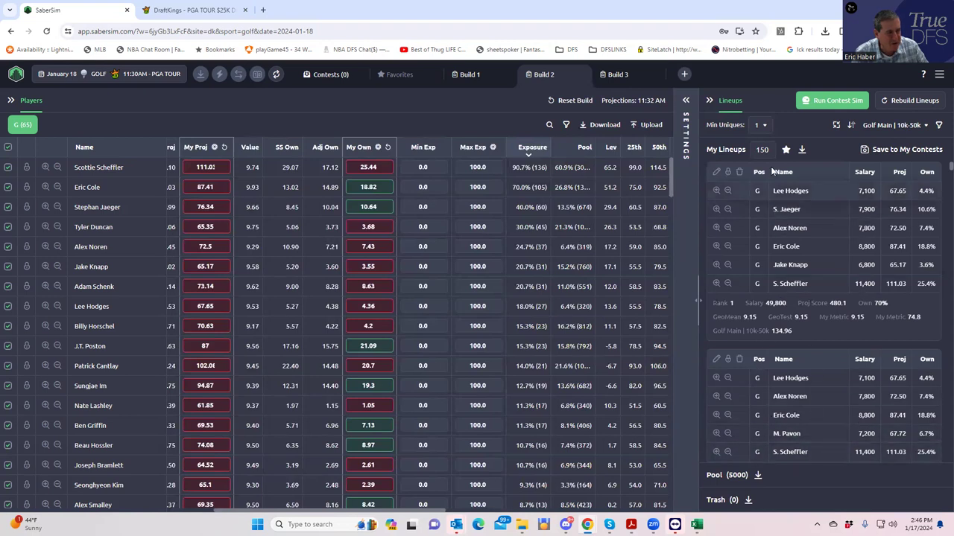
pyautogui.click(764, 125)
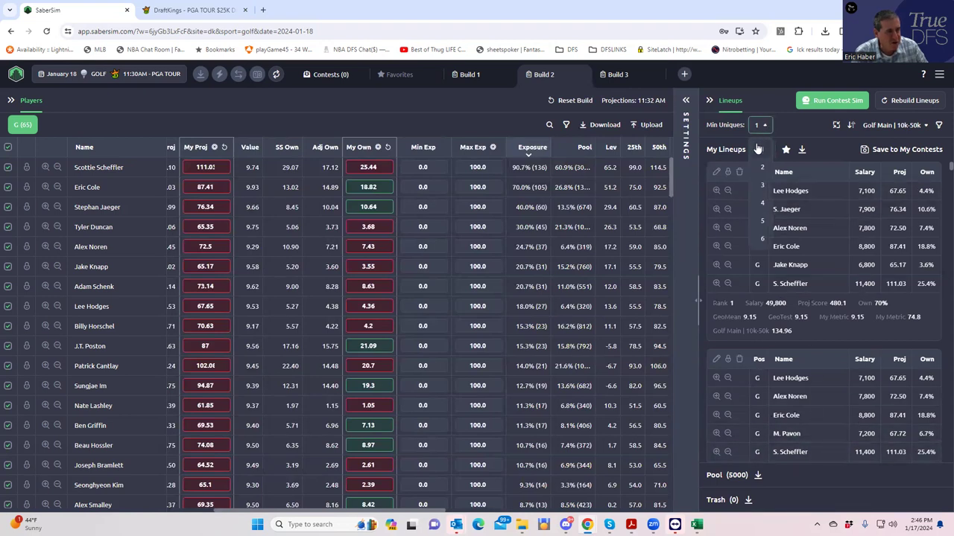
pyautogui.click(761, 170)
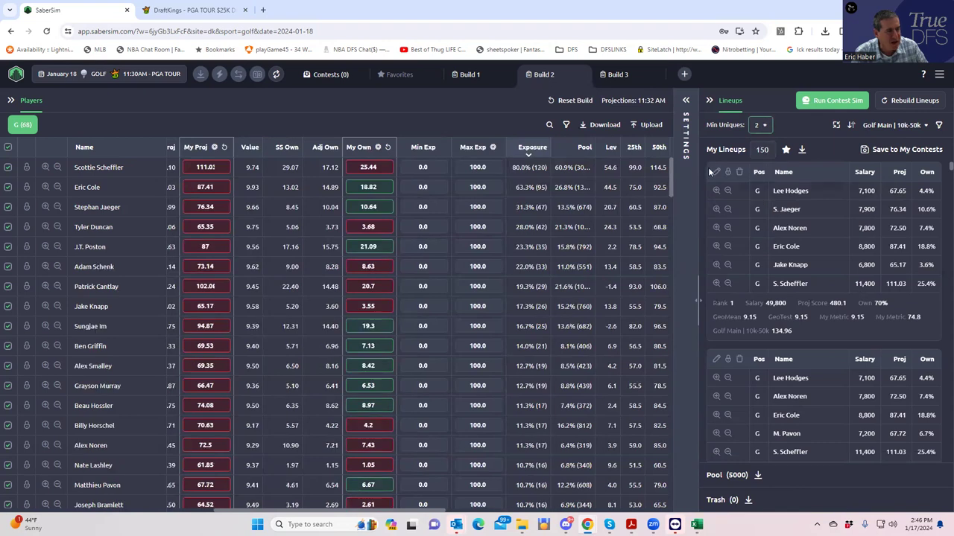
pyautogui.click(757, 127)
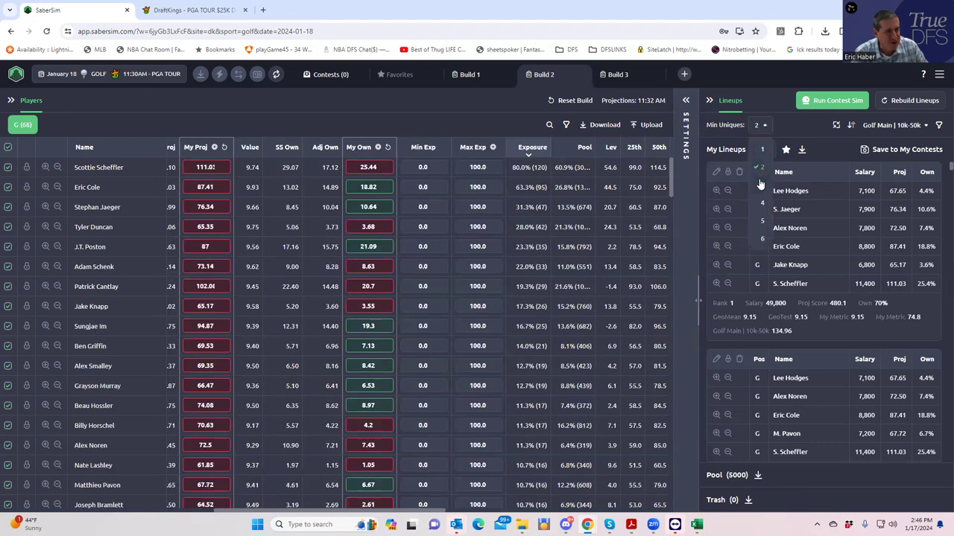
pyautogui.click(760, 184)
pyautogui.click(758, 125)
pyautogui.click(763, 203)
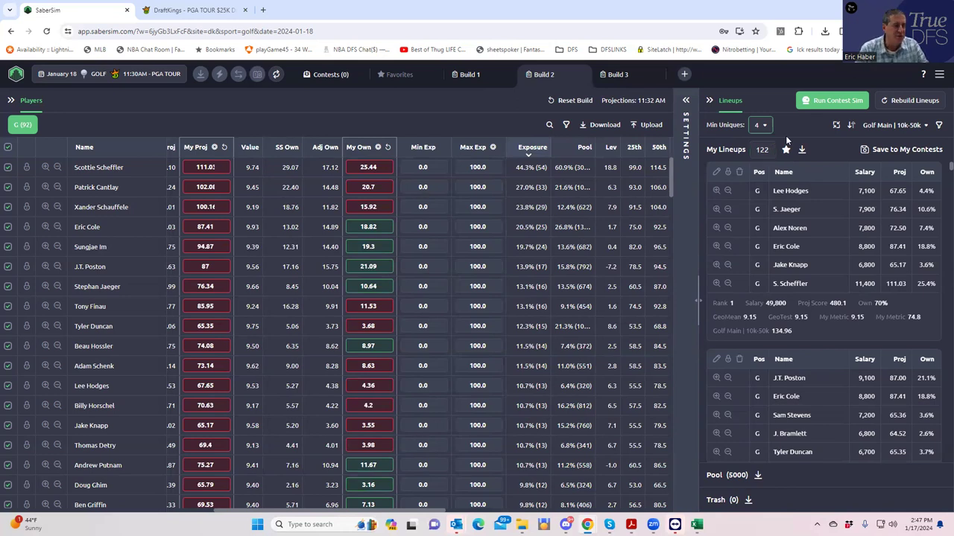
pyautogui.click(765, 127)
pyautogui.click(763, 184)
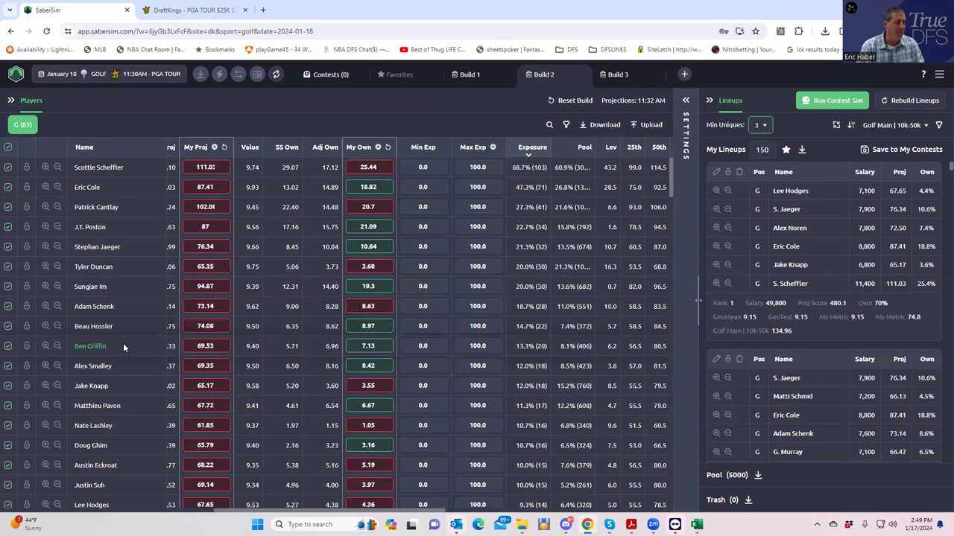
# Step: Start saving the lineups to contests, download the DraftKings entries template and upload DKEntries - 2024-01-17T144917.119 as the entries file
pyautogui.click(687, 102)
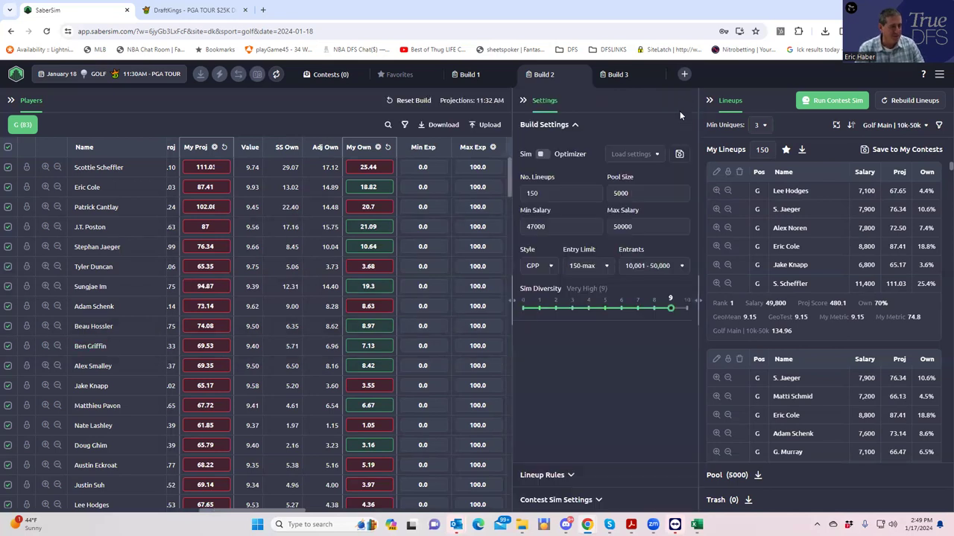
pyautogui.click(599, 501)
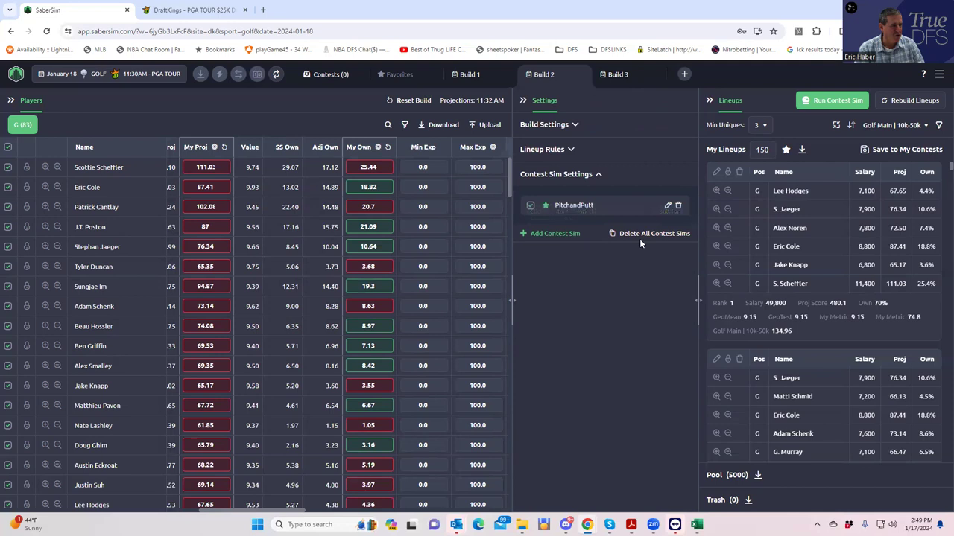
pyautogui.click(865, 152)
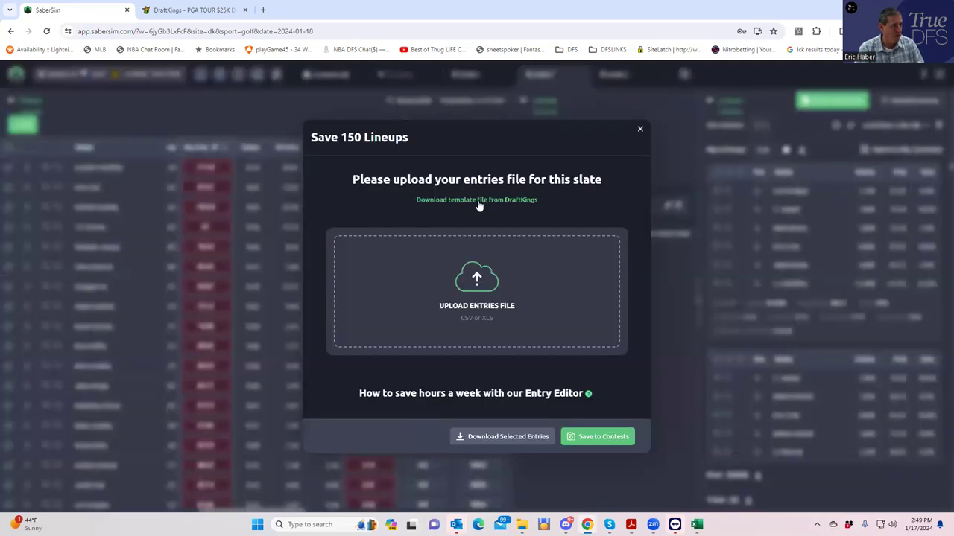
pyautogui.click(478, 201)
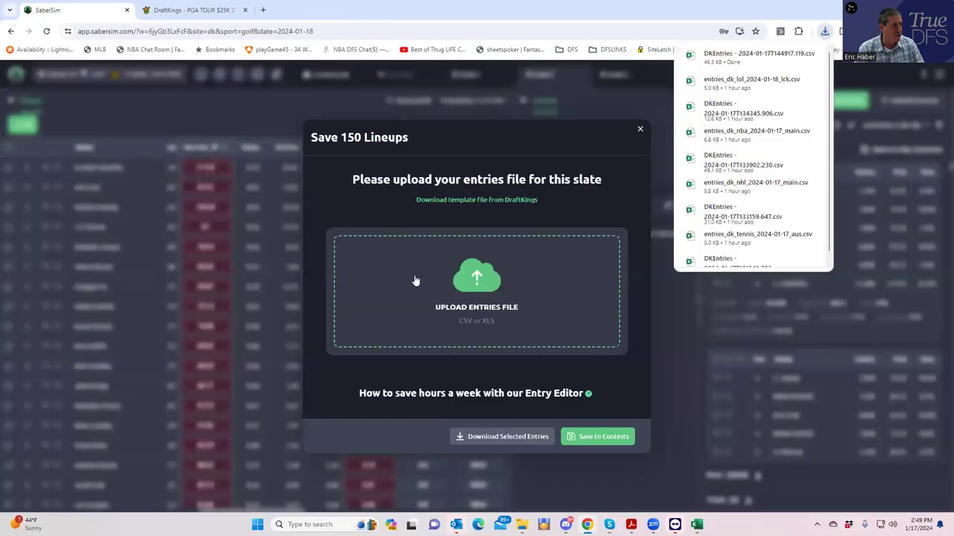
pyautogui.click(470, 282)
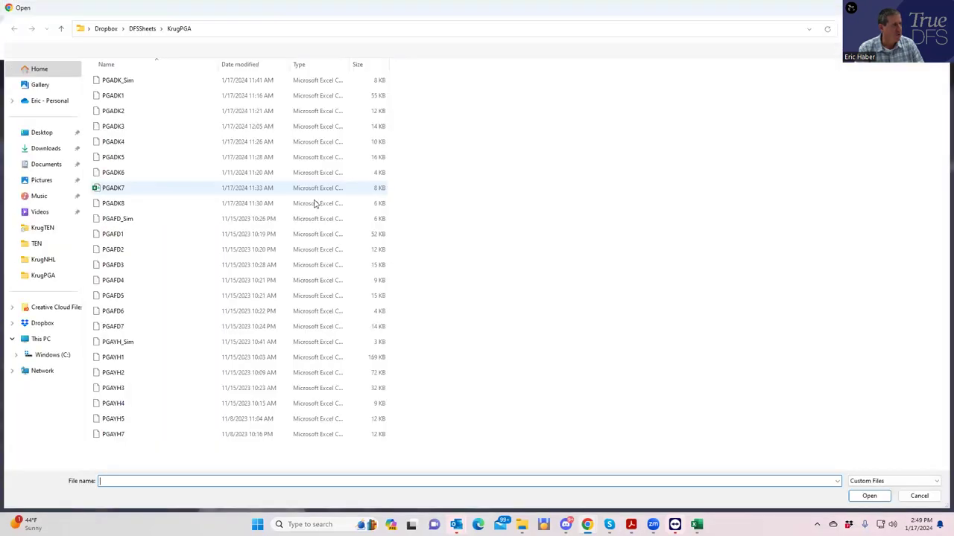
pyautogui.click(51, 148)
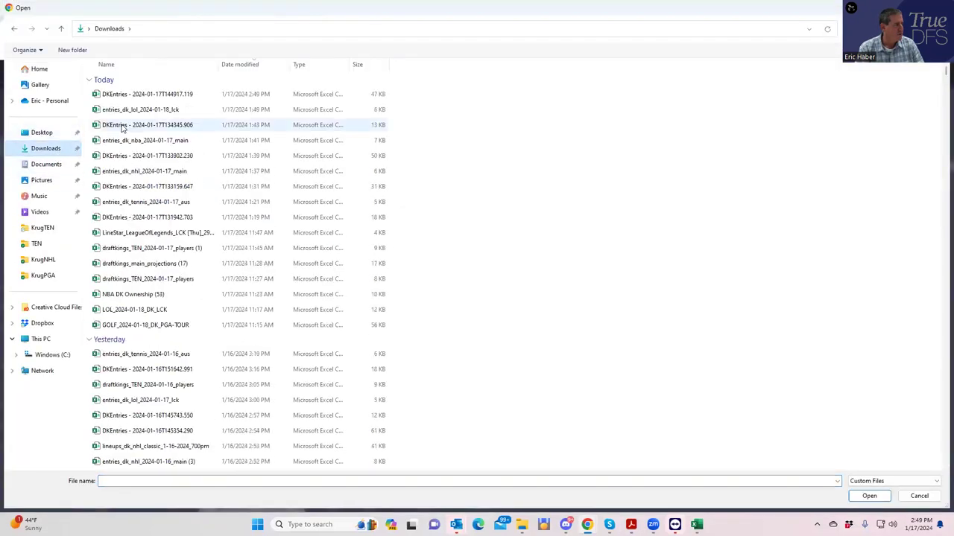
pyautogui.click(165, 96)
pyautogui.click(869, 495)
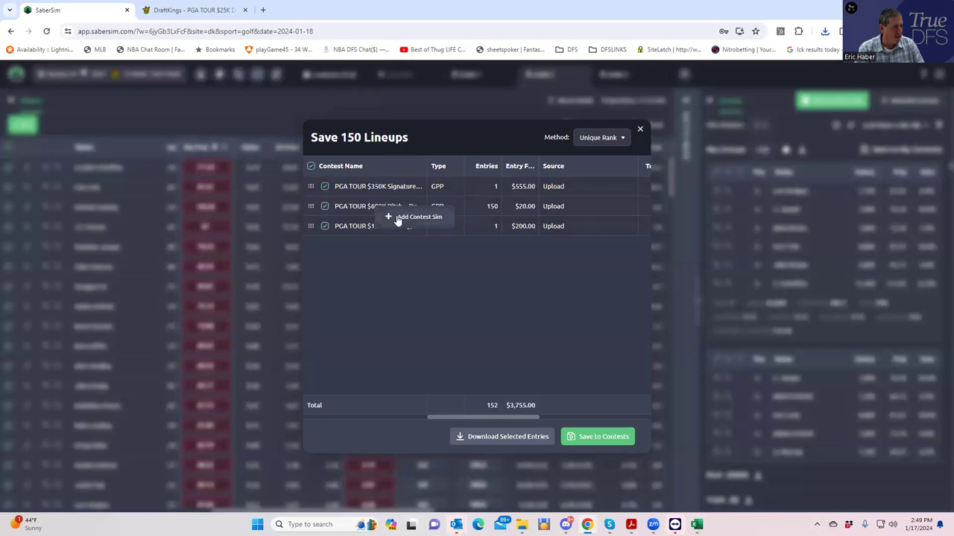
# Step: Add a contest sim for the PGA TOUR $600K Pitch + Putt contest using SaberSim Ownership field lineups and 100000 sims
pyautogui.click(391, 214)
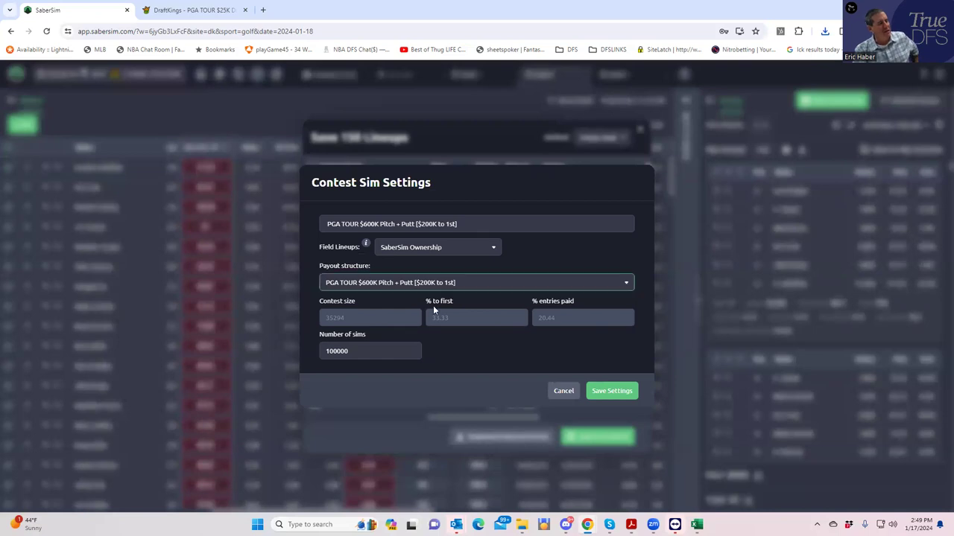
pyautogui.moveTo(343, 254)
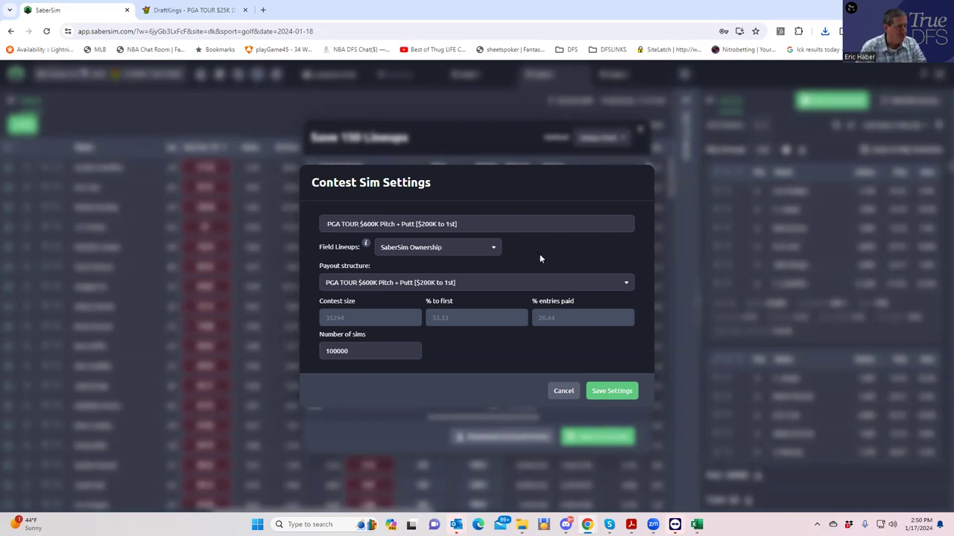
pyautogui.click(605, 391)
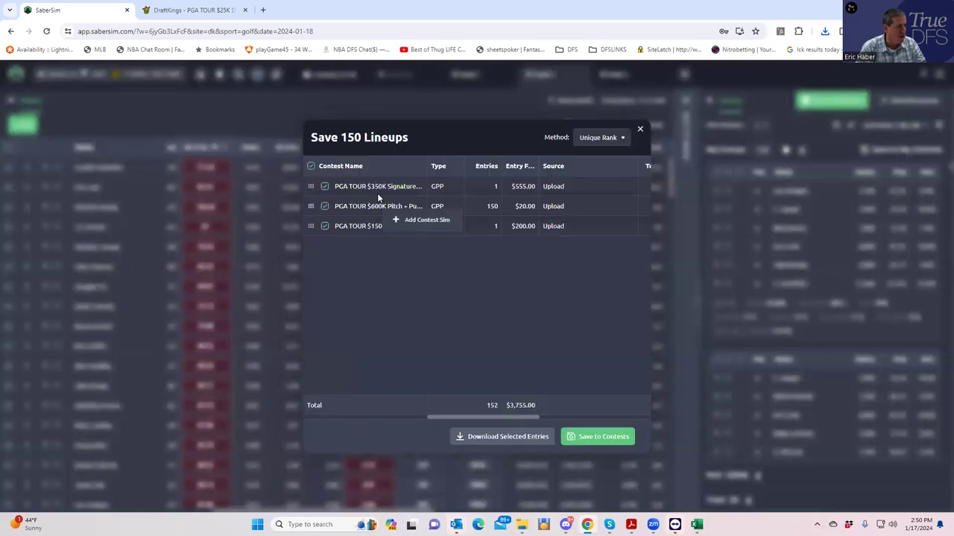
# Step: Add a contest sim for the PGA TOUR $350K Signature contest, keeping its default settings
pyautogui.moveTo(371, 186)
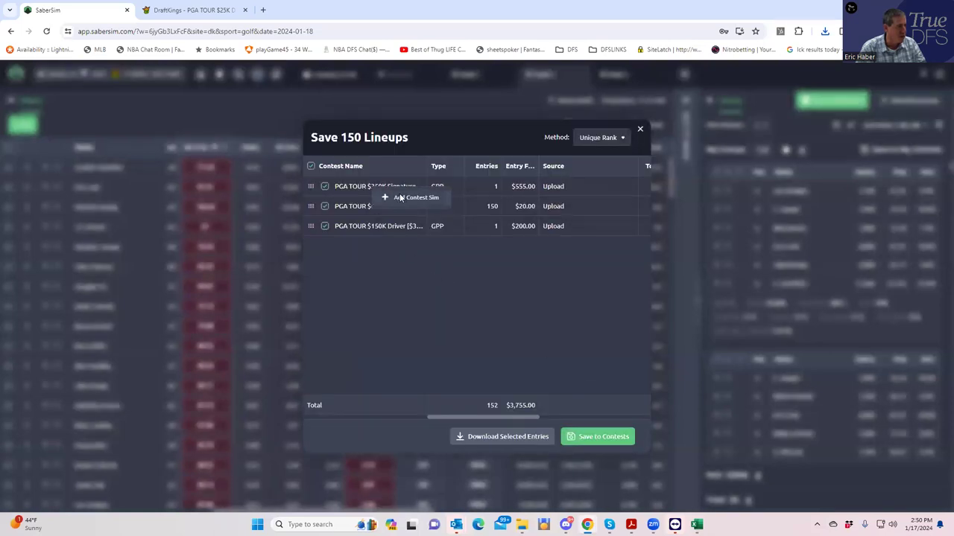
pyautogui.click(398, 197)
pyautogui.click(608, 398)
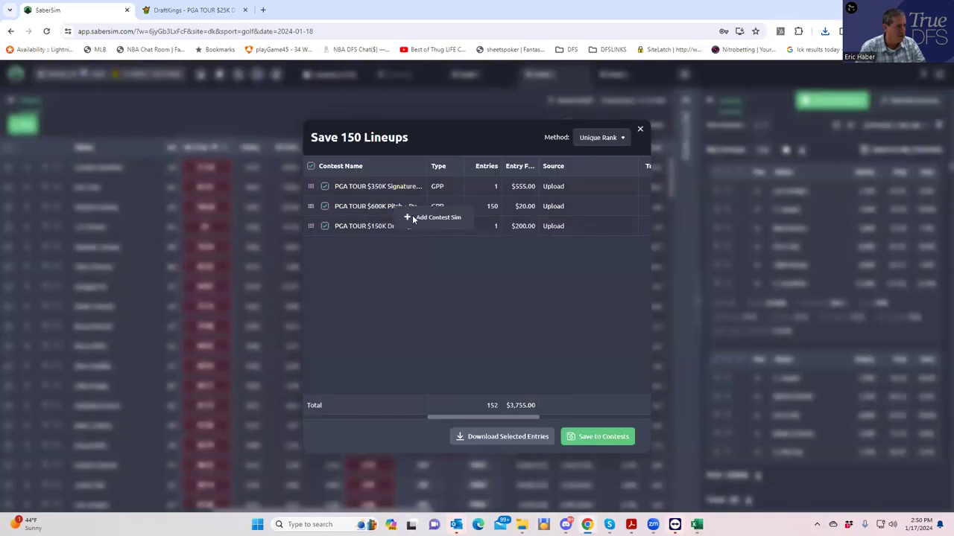
# Step: Save another sim for the $600K Pitch + Putt contest and view the $150K Driver contest's sim settings without saving them
pyautogui.click(412, 215)
pyautogui.click(602, 391)
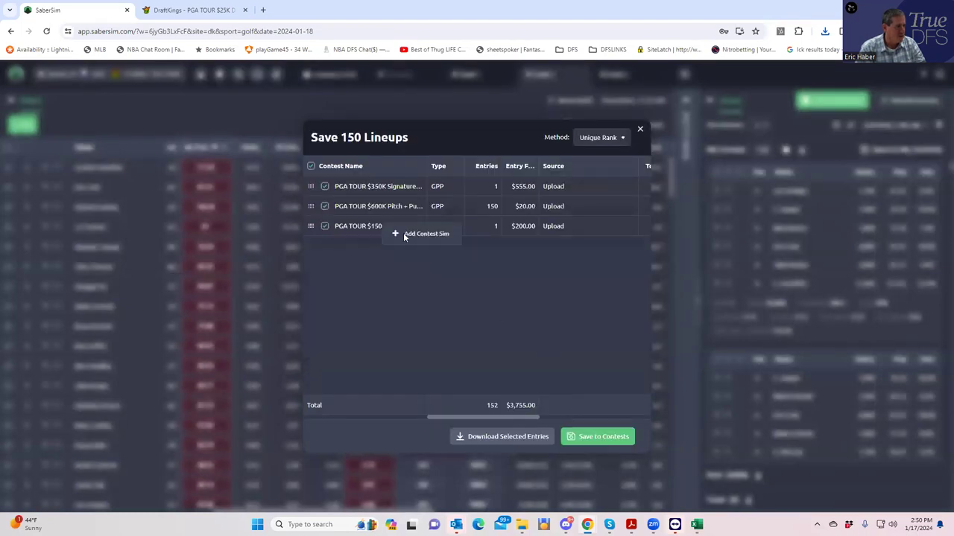
pyautogui.click(404, 234)
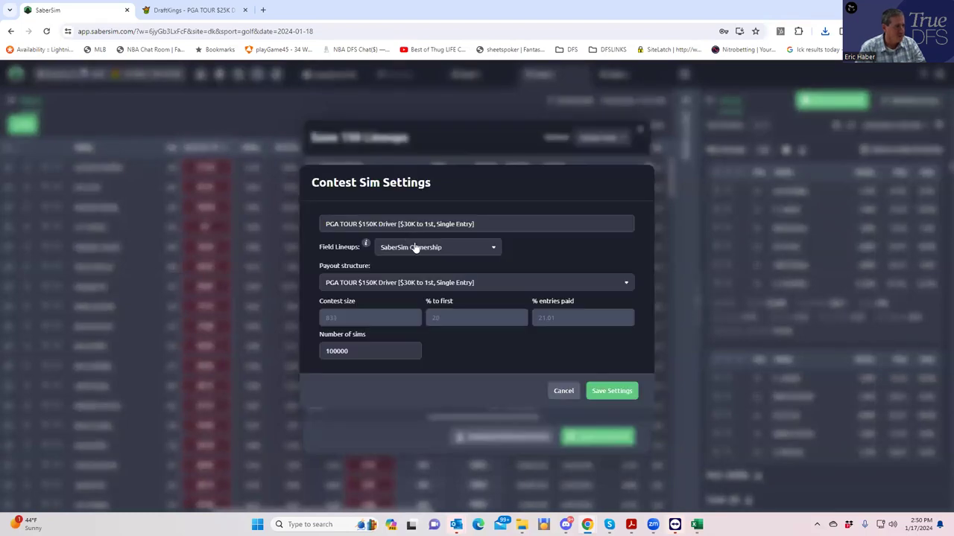
pyautogui.click(563, 390)
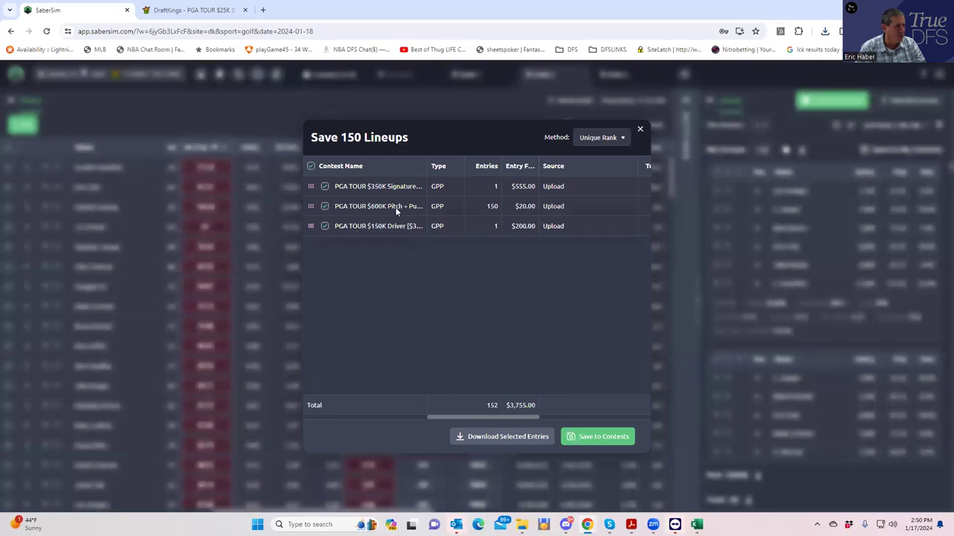
# Step: Add a contest sim for the PGA TOUR $600K Pitch + Putt contest with Build 1 as the field lineups and 100000 sims
pyautogui.moveTo(384, 207)
pyautogui.click(436, 219)
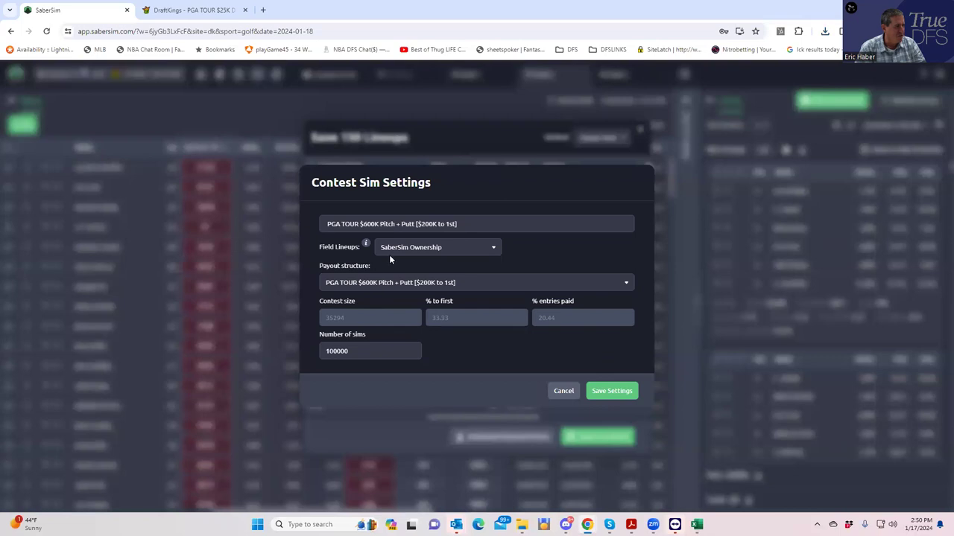
pyautogui.moveTo(366, 244)
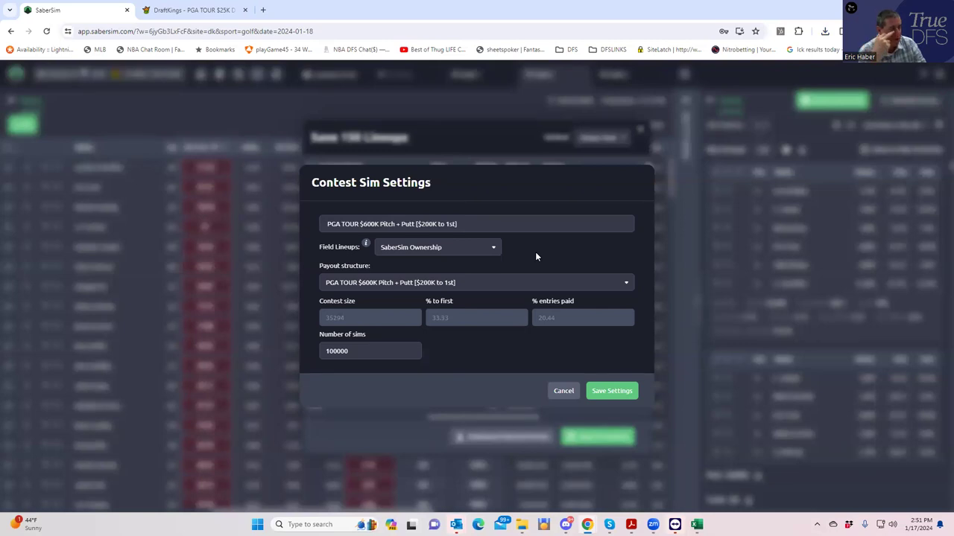
pyautogui.click(492, 251)
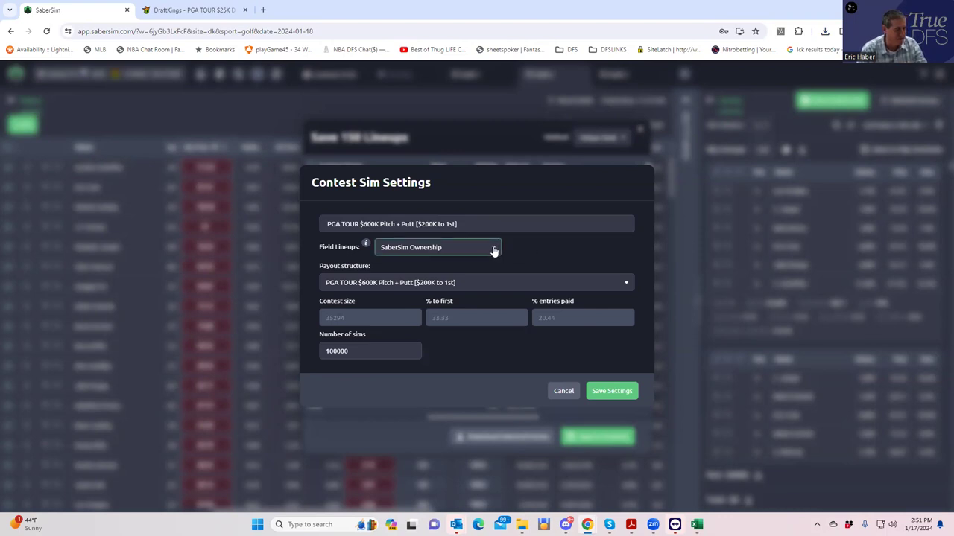
pyautogui.click(494, 251)
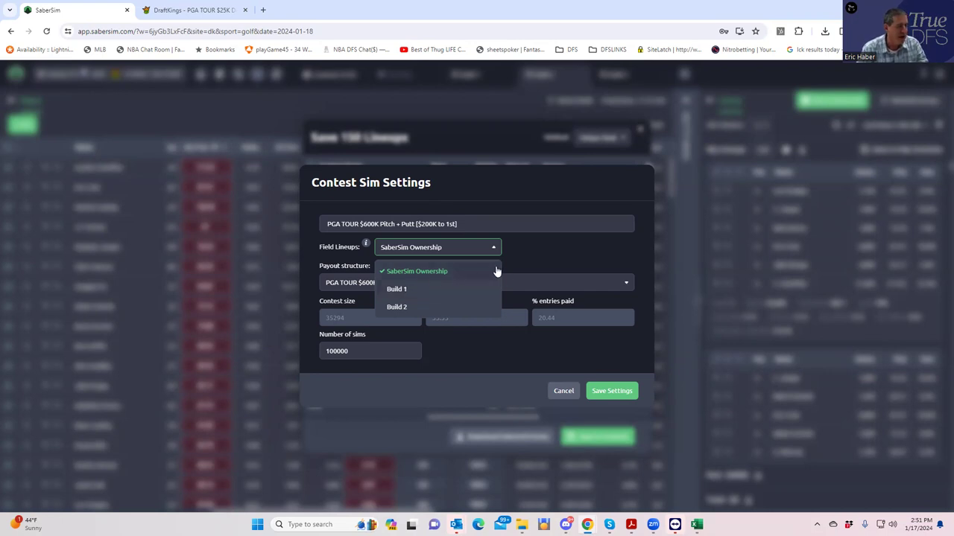
pyautogui.click(396, 291)
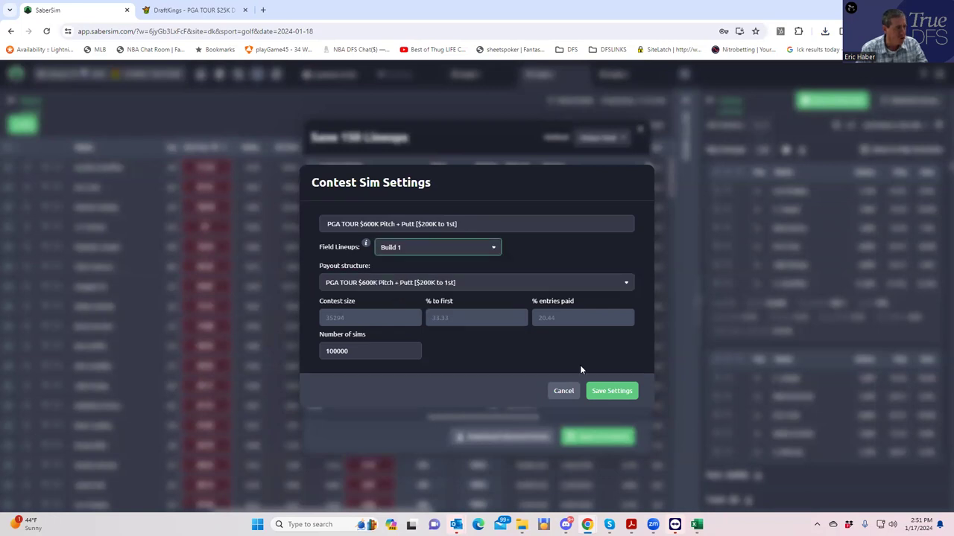
pyautogui.click(610, 392)
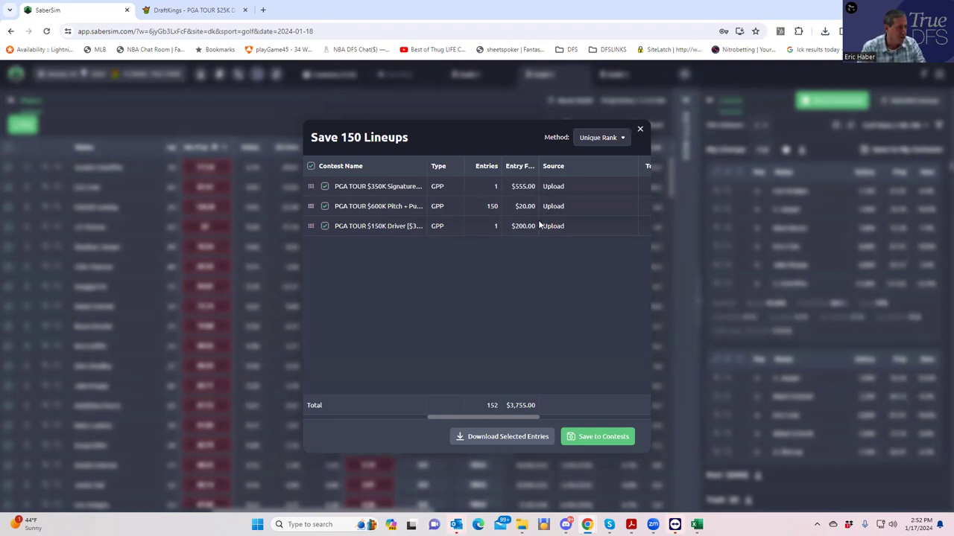
# Step: Save the 150 lineups to the three selected contests and run the contest sim on Build 2
pyautogui.click(591, 437)
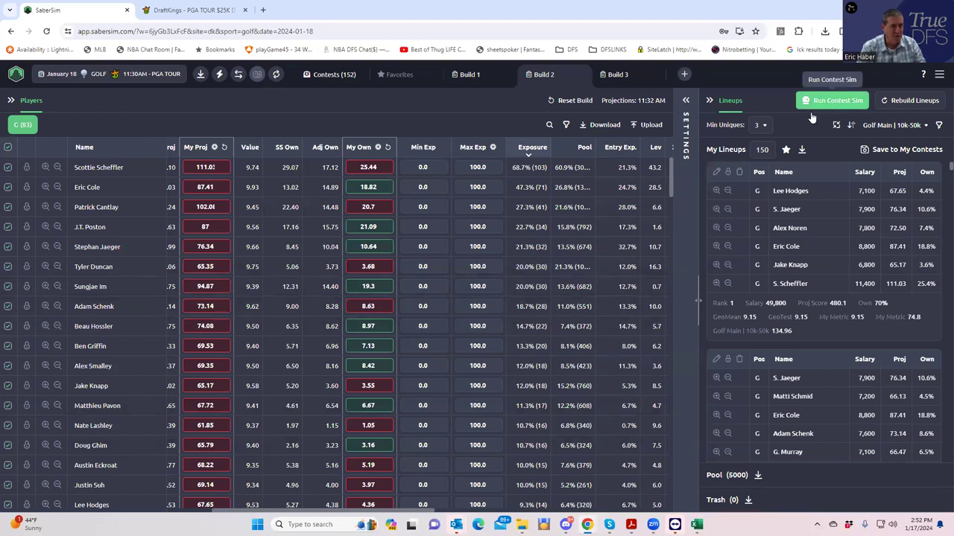
pyautogui.click(834, 106)
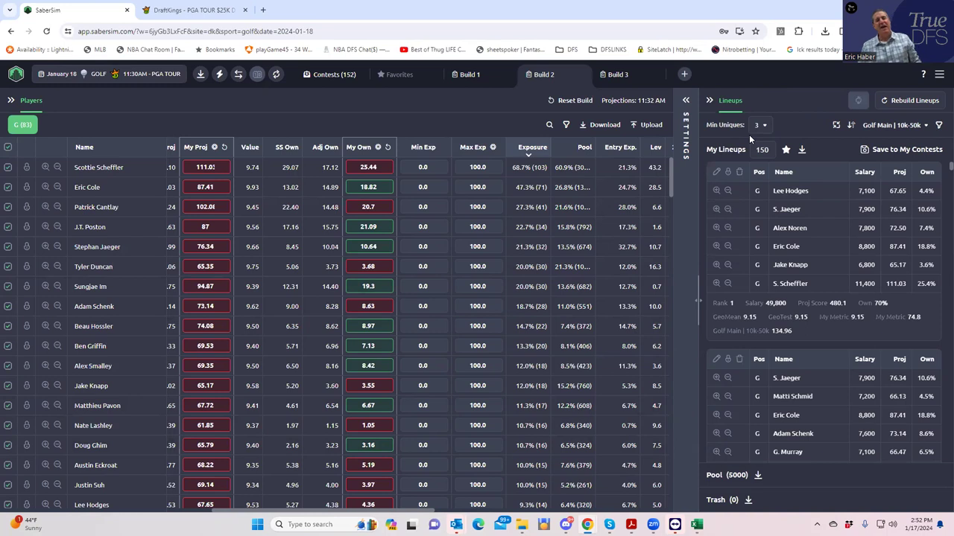